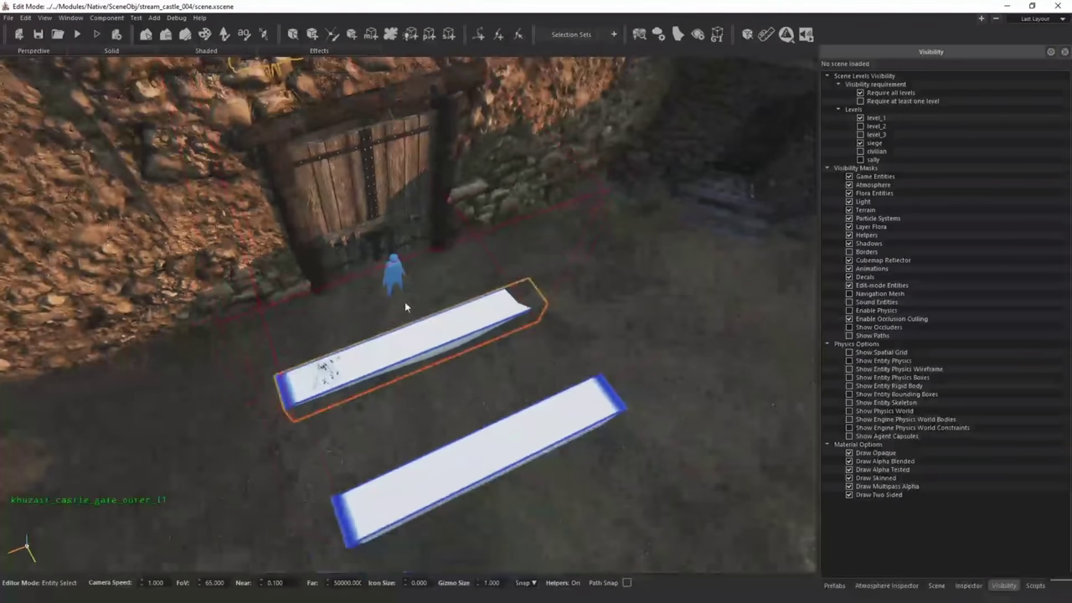
click(391, 263)
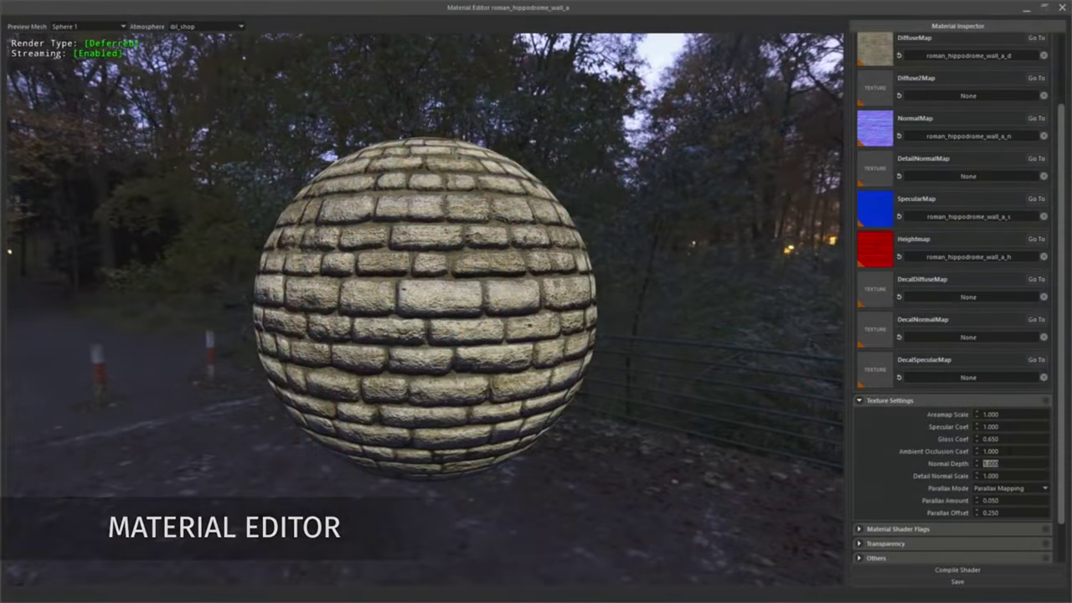
click(1007, 439)
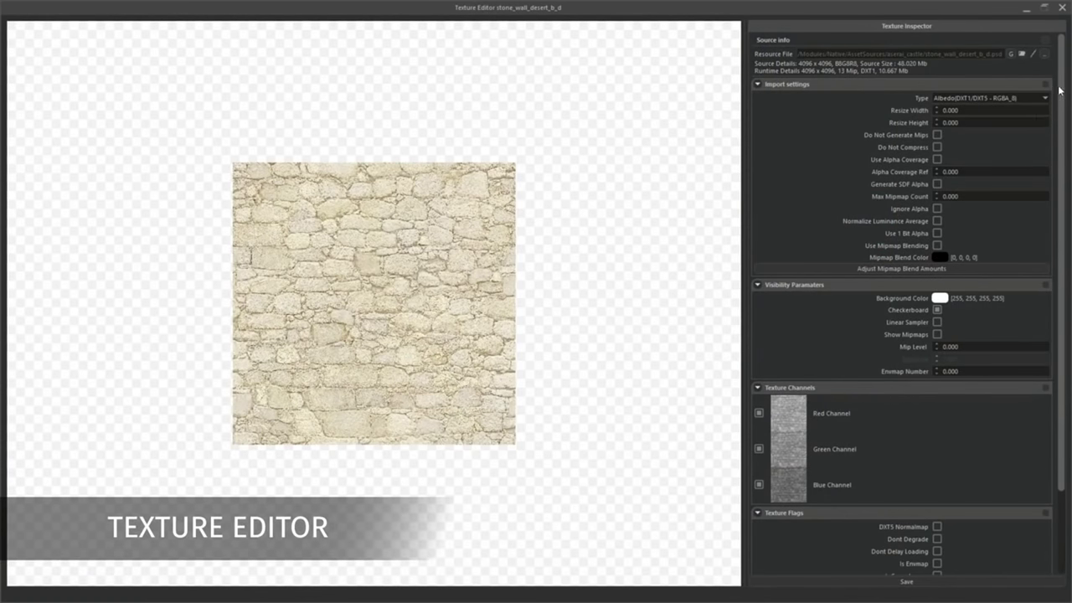
drag(1061, 90, 1061, 174)
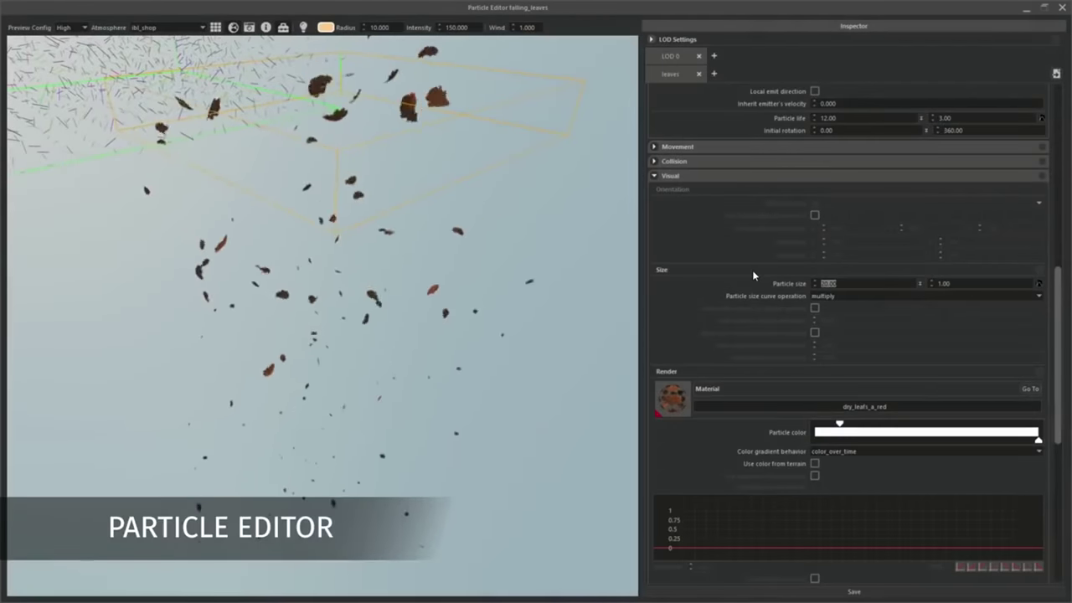
Set the render material of the falling leaves particle to tableware
click(771, 407)
text(table)
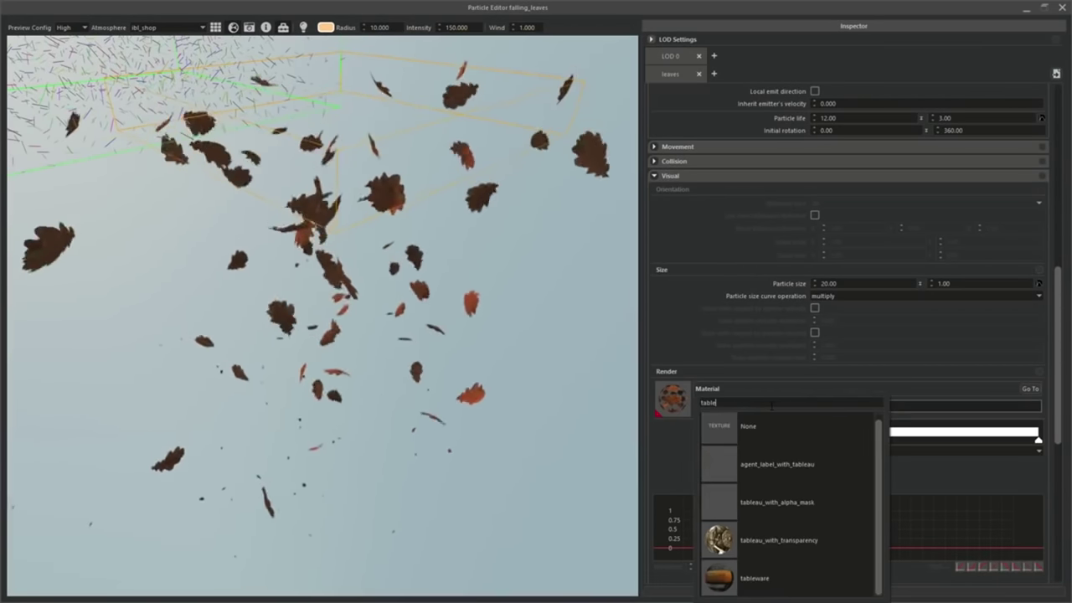
click(770, 576)
scroll(803, 461, down, 2)
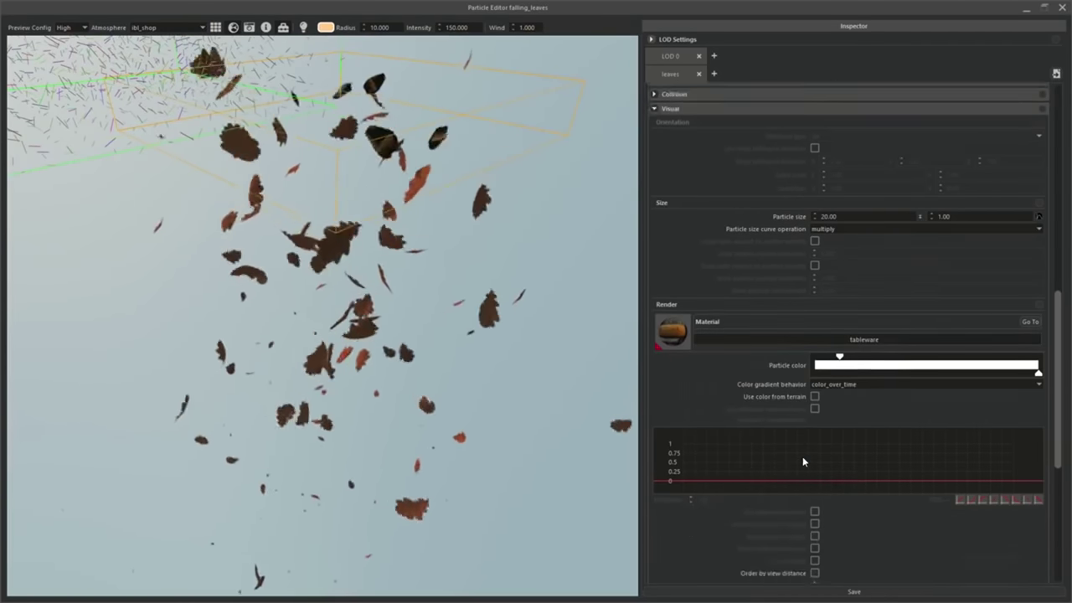
scroll(803, 456, down, 8)
click(855, 425)
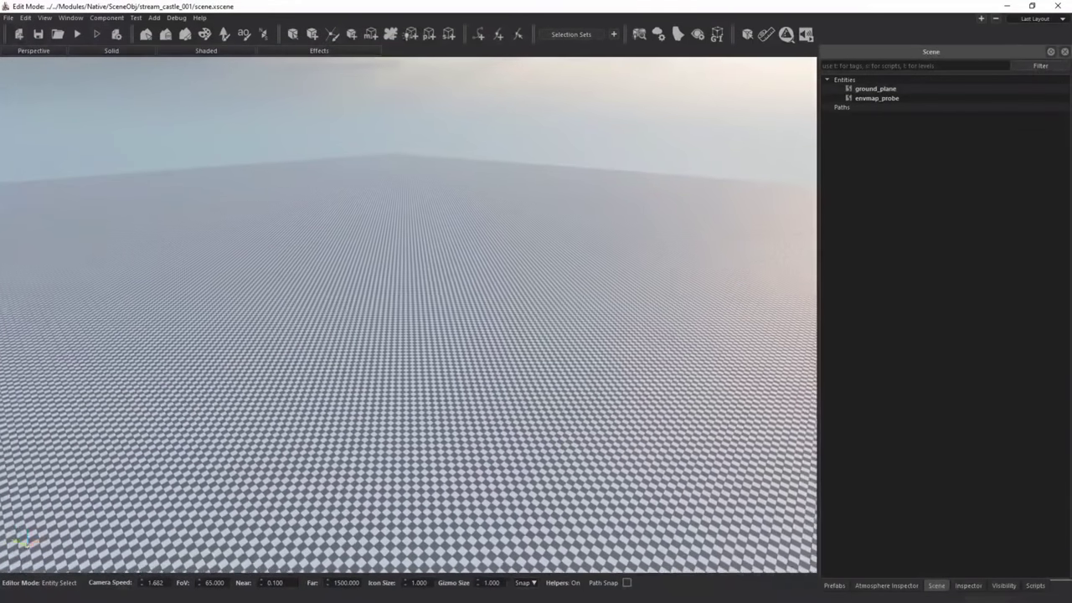
right_drag(500, 355, 502, 348)
key(s)
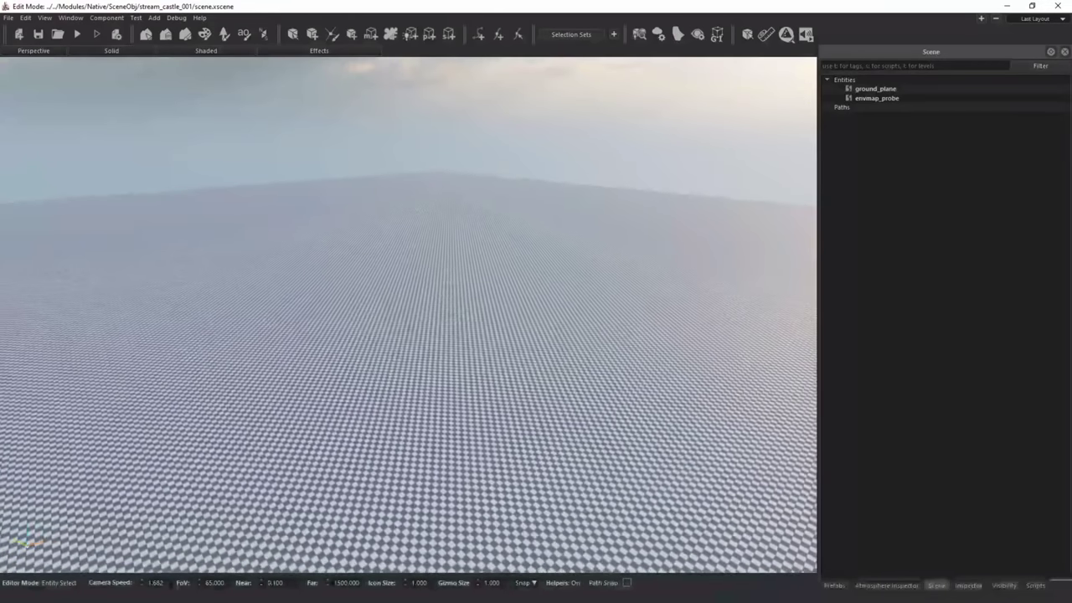
right_drag(527, 293, 527, 298)
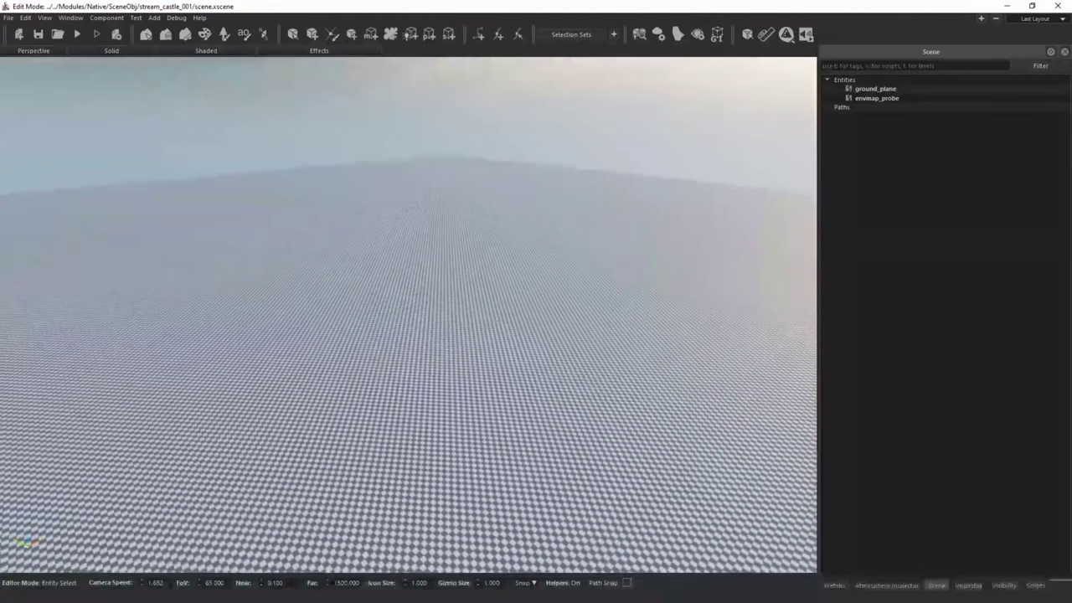
key(s)
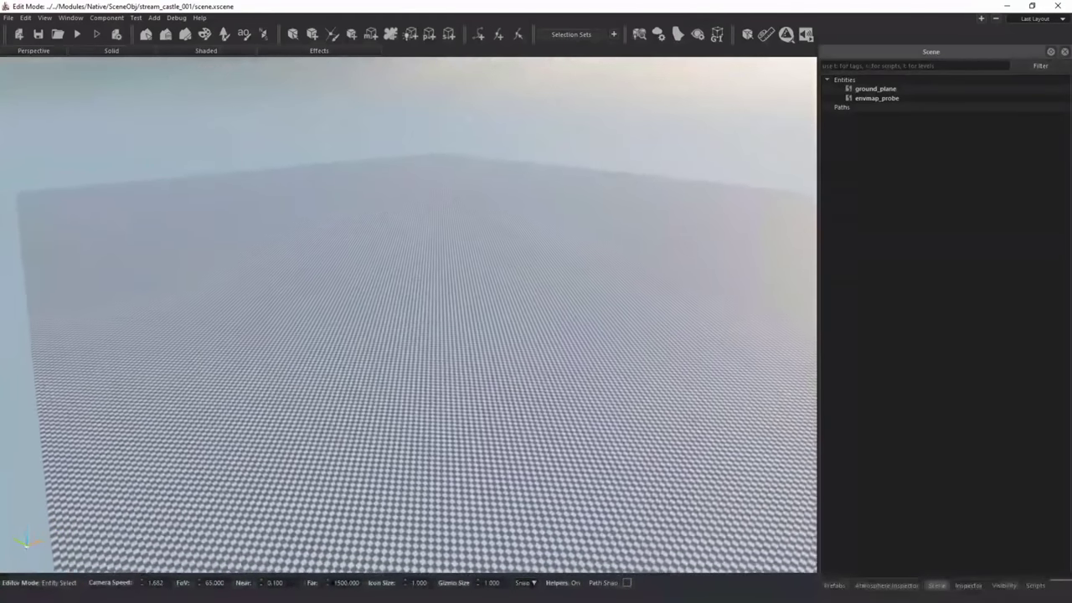
key(s)
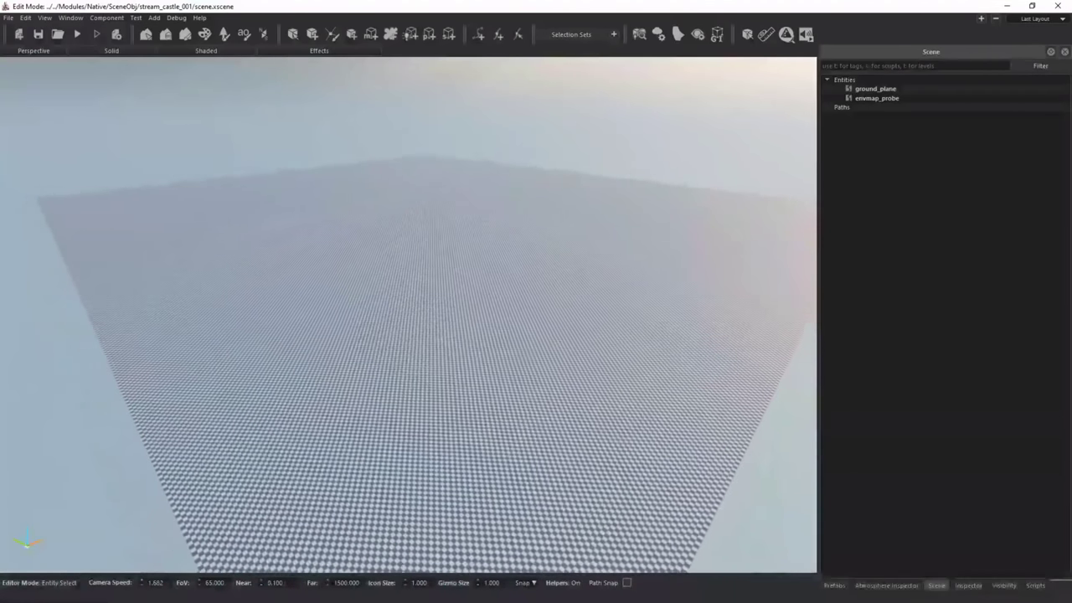
right_drag(528, 301, 528, 304)
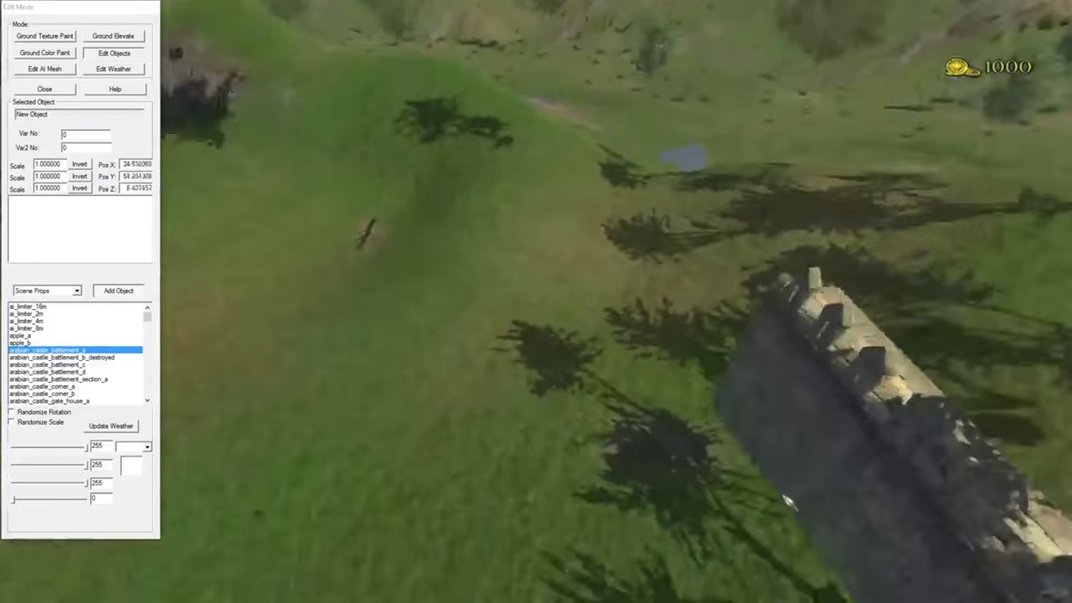
drag(788, 502, 537, 343)
right_drag(536, 342, 514, 357)
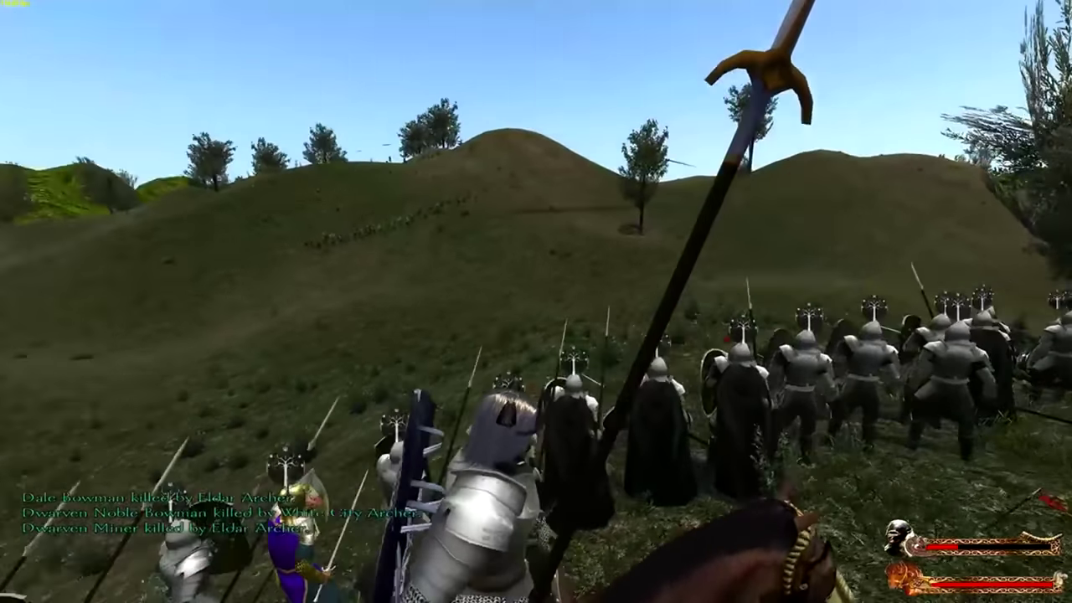
key(shift)
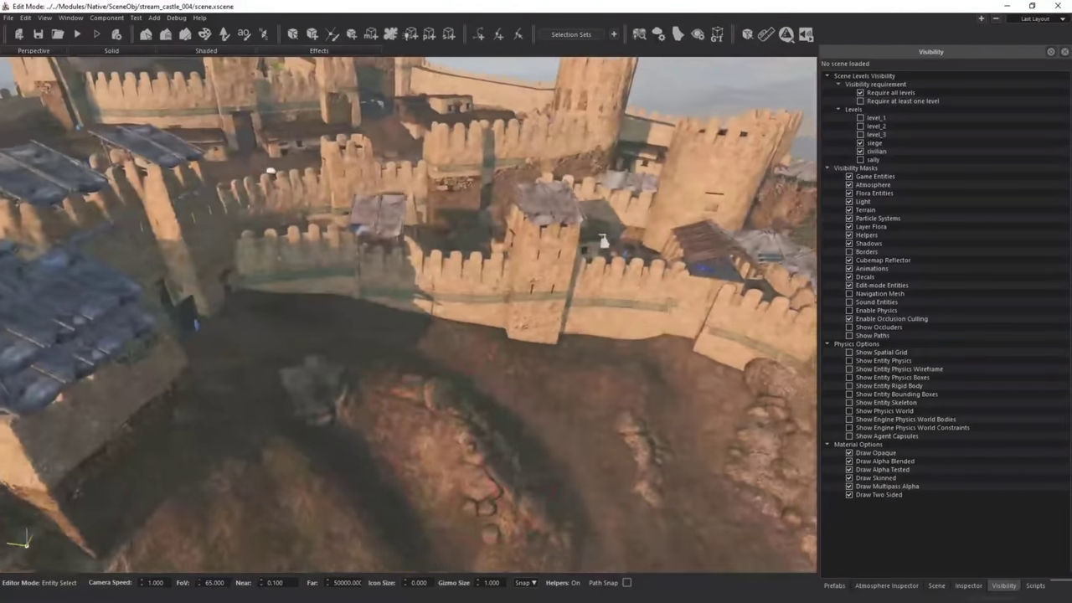
Turn off the civilian level and toggle the siege level in the castle scene's level visibility
right_drag(586, 327, 741, 331)
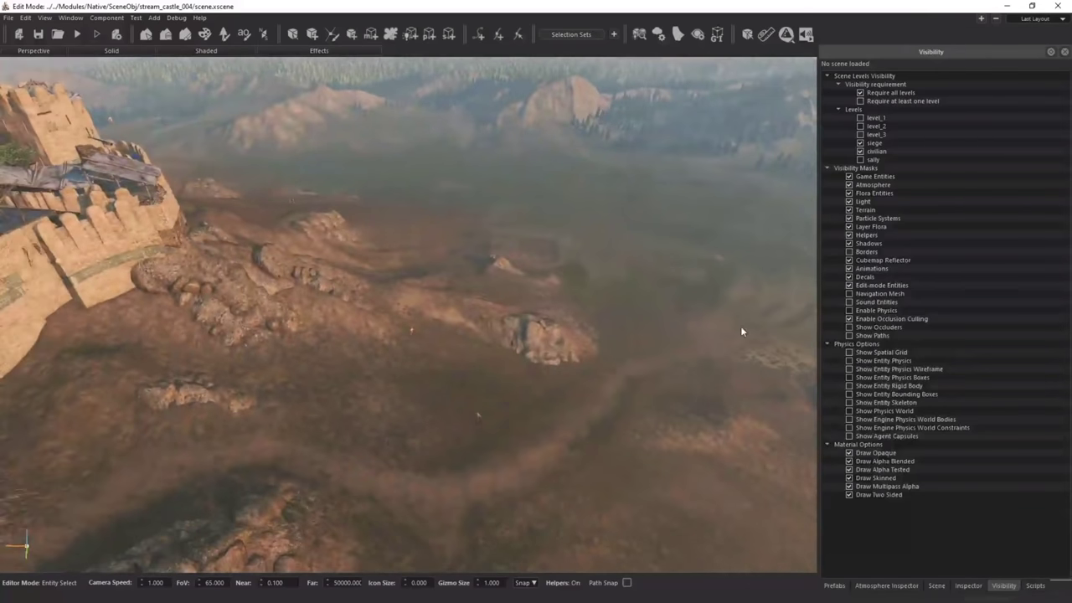
click(860, 151)
click(861, 143)
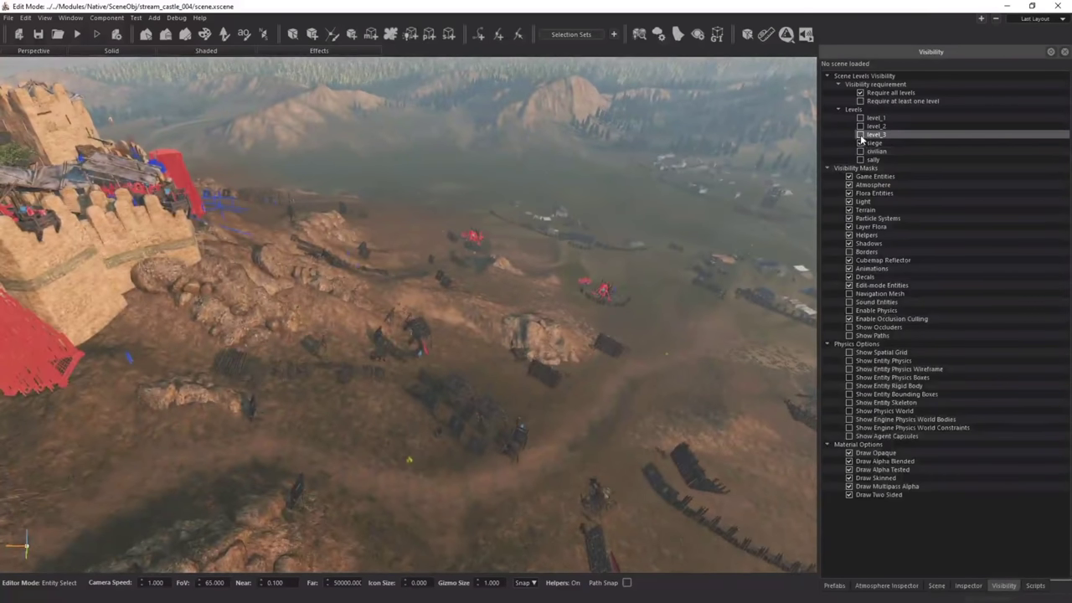
right_drag(649, 281, 578, 352)
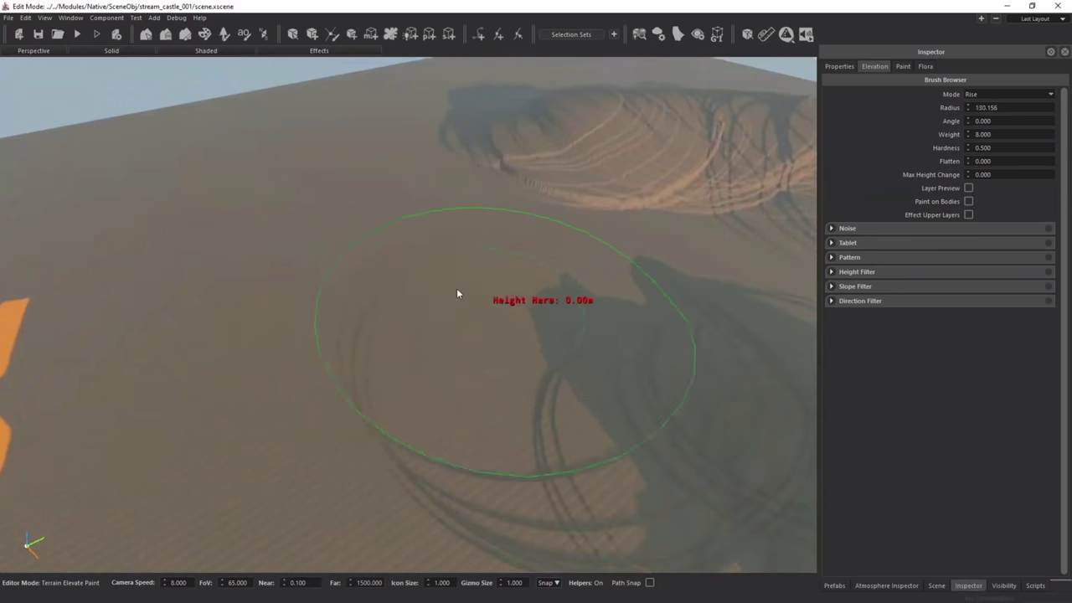
Raise hills on the flat terrain with the Rise elevation brush at radius about 130 and weight 8
mouse_move(457, 294)
mouse_down()
mouse_move(350, 402)
mouse_move(388, 256)
mouse_move(257, 230)
mouse_move(248, 356)
mouse_move(397, 315)
mouse_up()
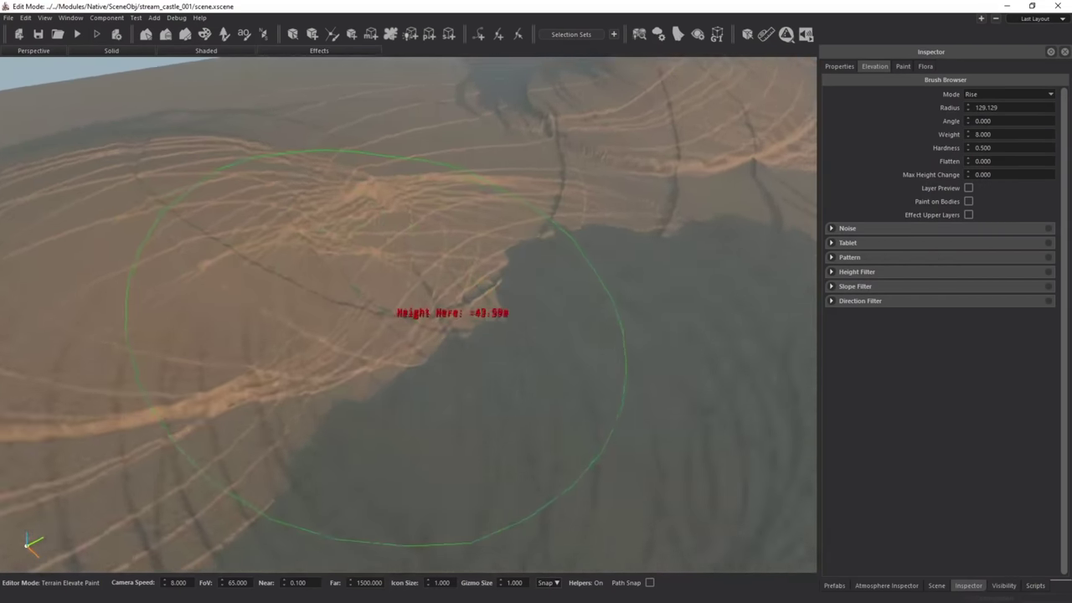
right_drag(397, 315, 396, 315)
drag(551, 354, 545, 348)
Raise further hills on the flat ground beside the orange markings with the Rise brush at radius about 109
right_drag(545, 348, 455, 426)
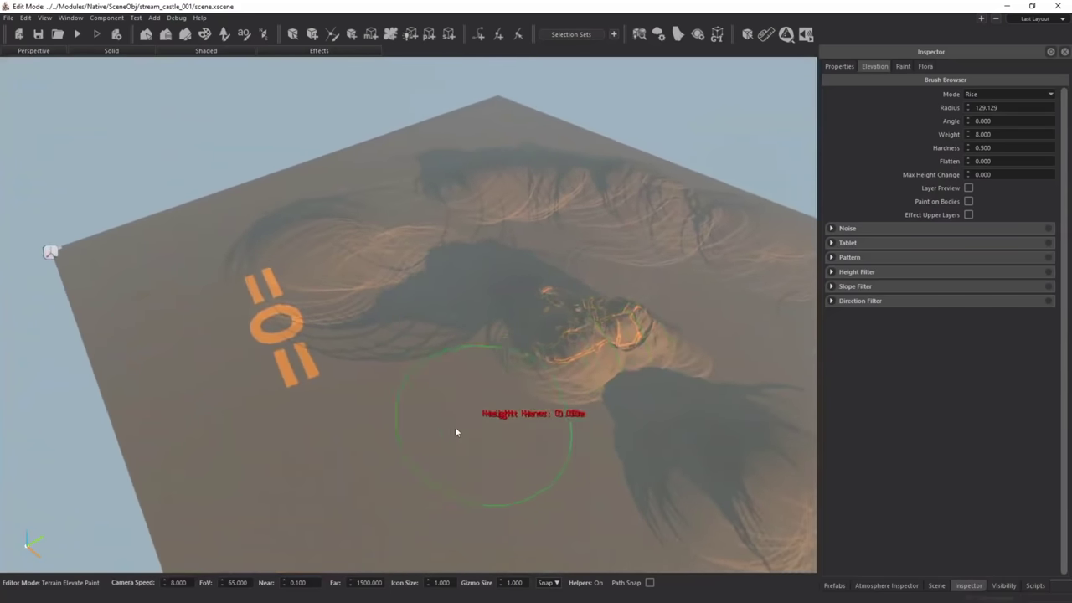
drag(423, 433, 423, 438)
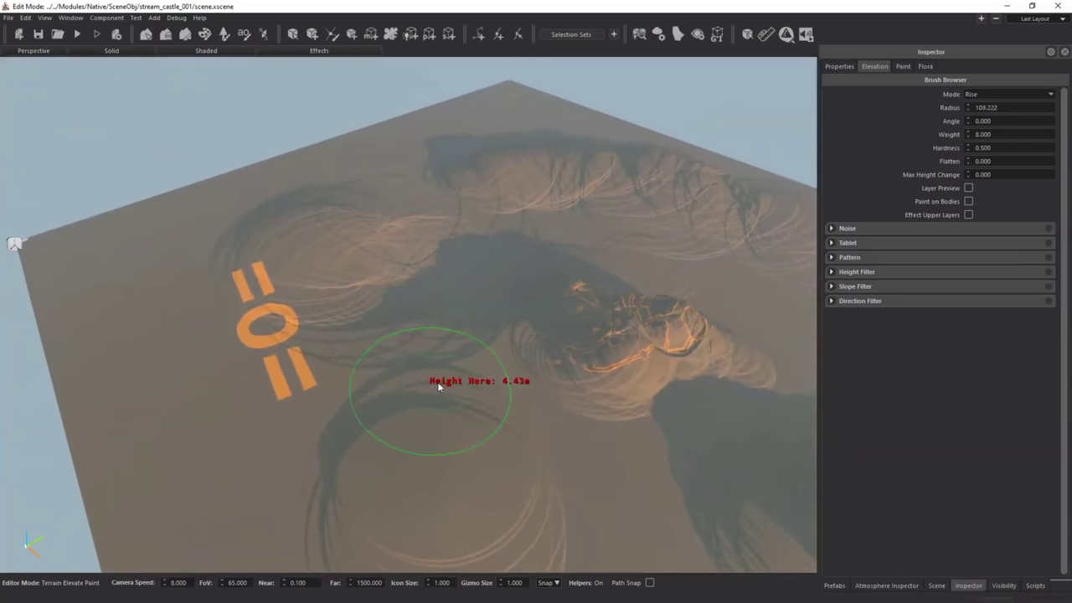
drag(519, 456, 505, 448)
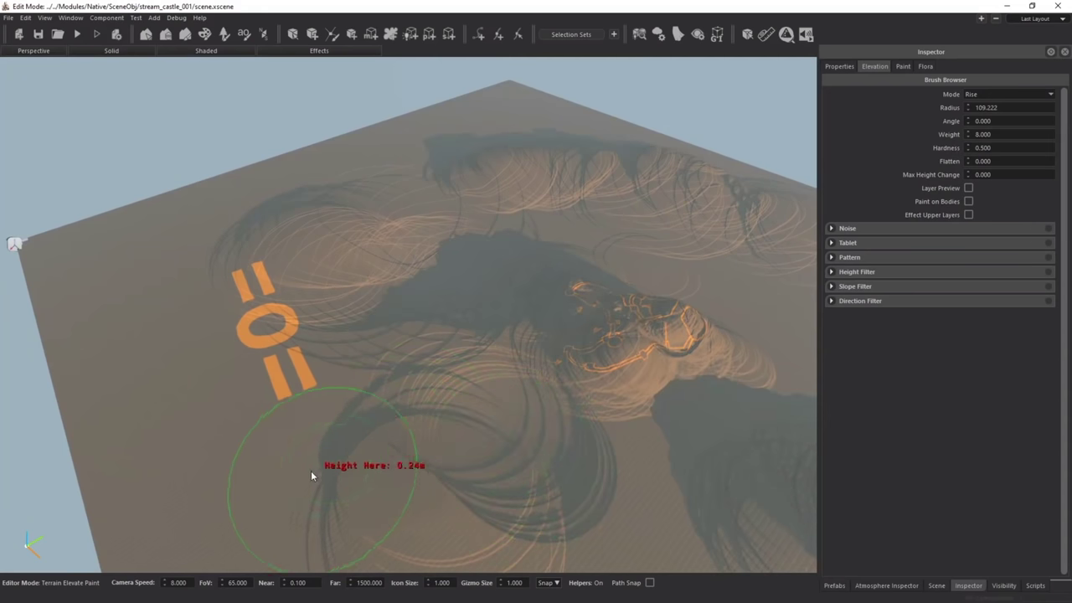
Raise the ground beside the ridge near the terrain's far corner with the Rise brush at radius about 79
right_drag(472, 196, 415, 259)
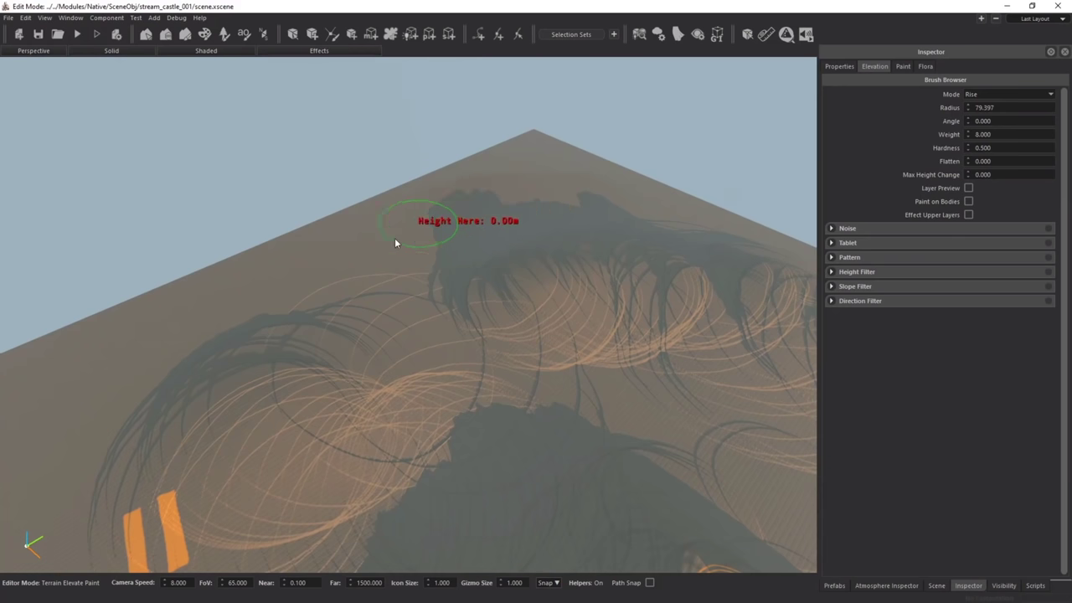
drag(396, 243, 377, 265)
right_drag(402, 285, 402, 290)
key(w)
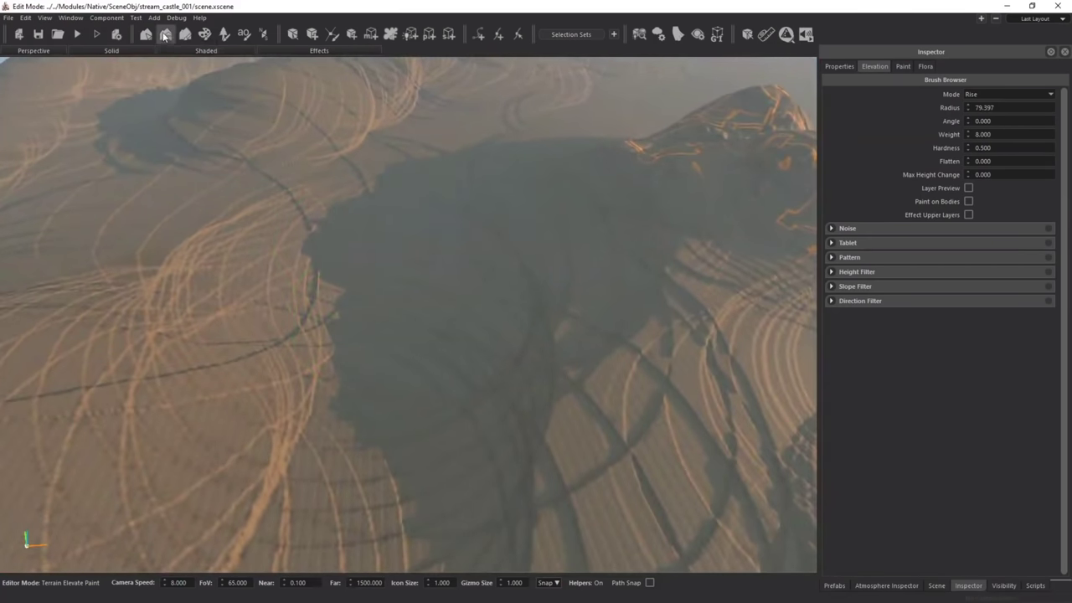
Select all terrain nodes and import the sketch.png map image from the d folder onto them
click(147, 35)
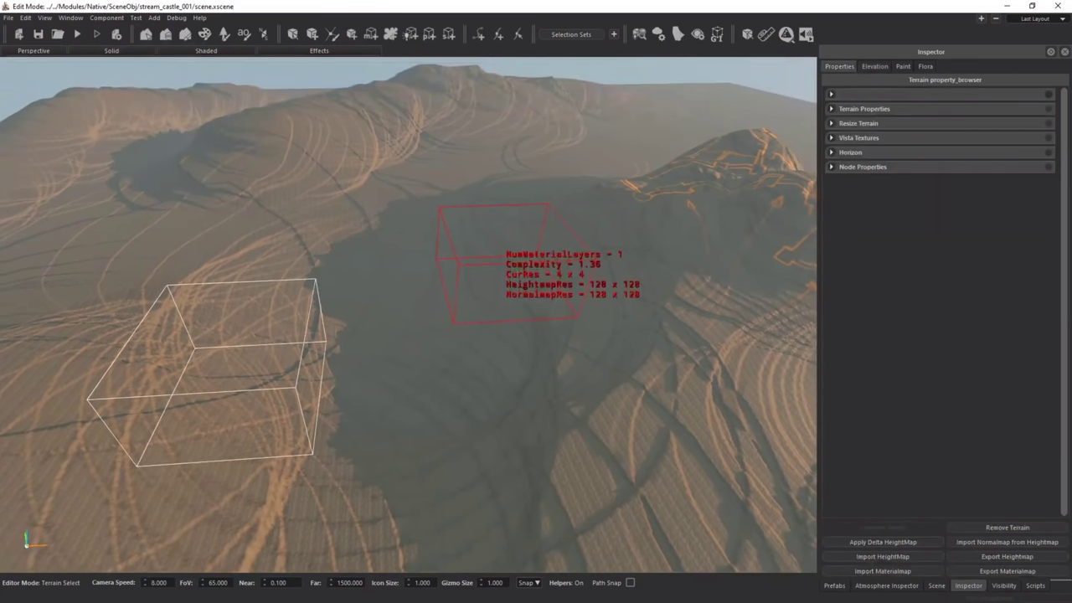
key(ctrl+a)
right_drag(466, 284, 457, 290)
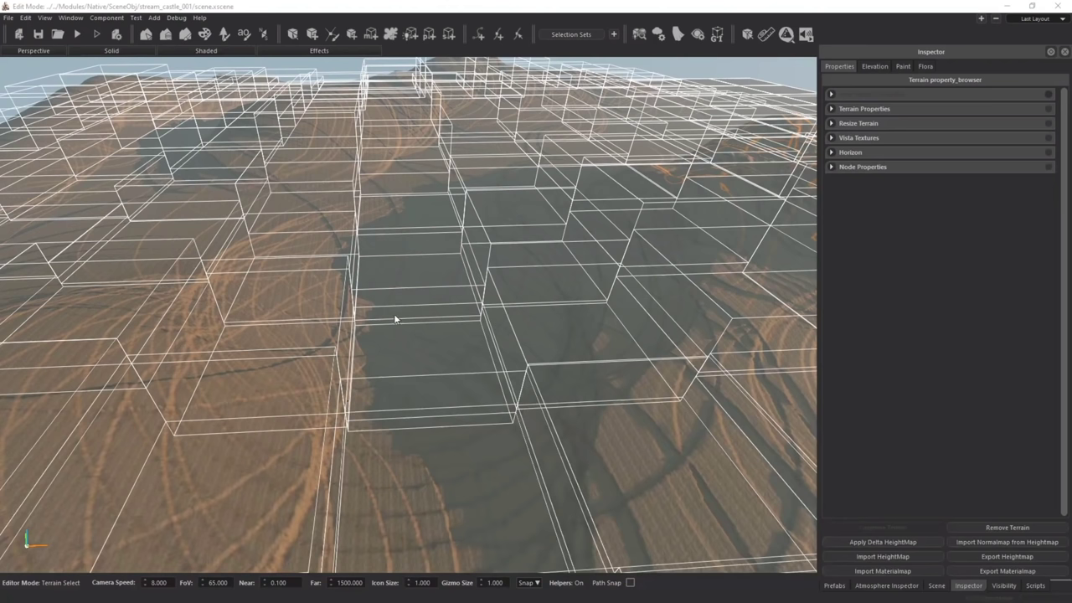
click(899, 557)
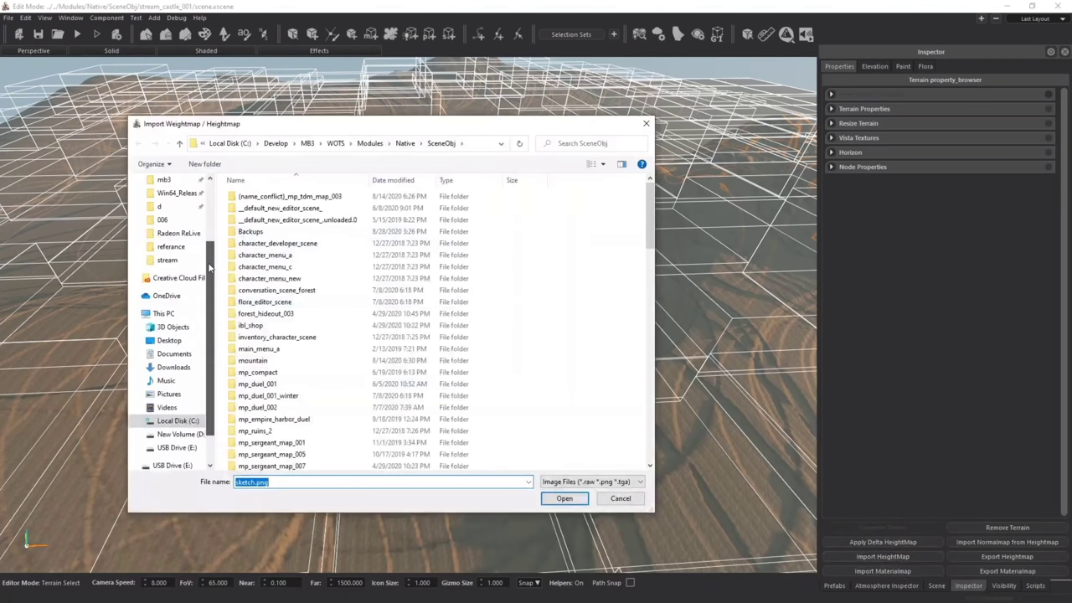
scroll(210, 269, up, 3)
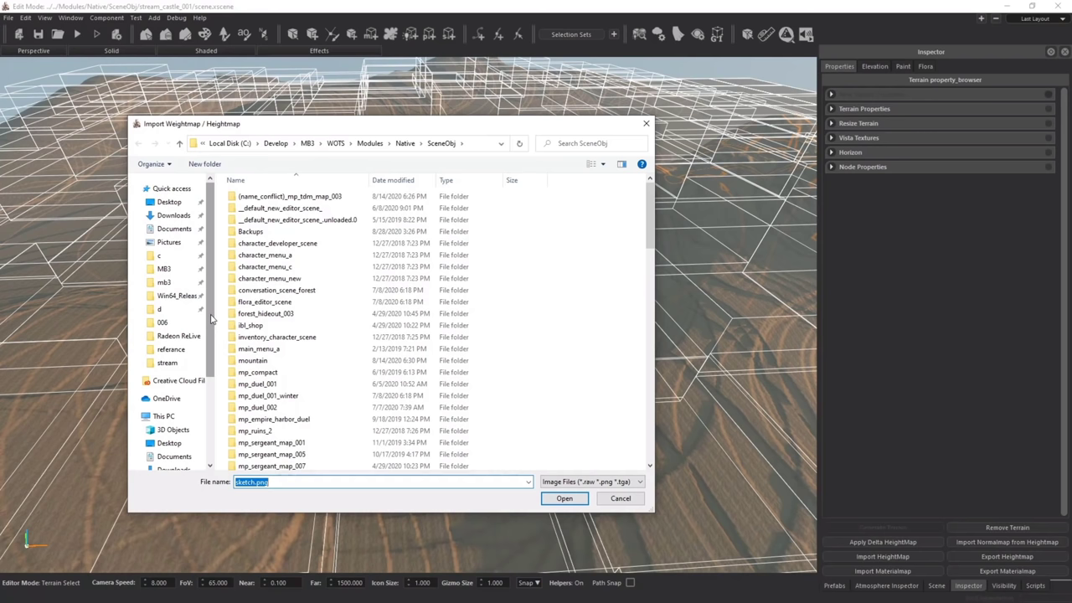
click(160, 309)
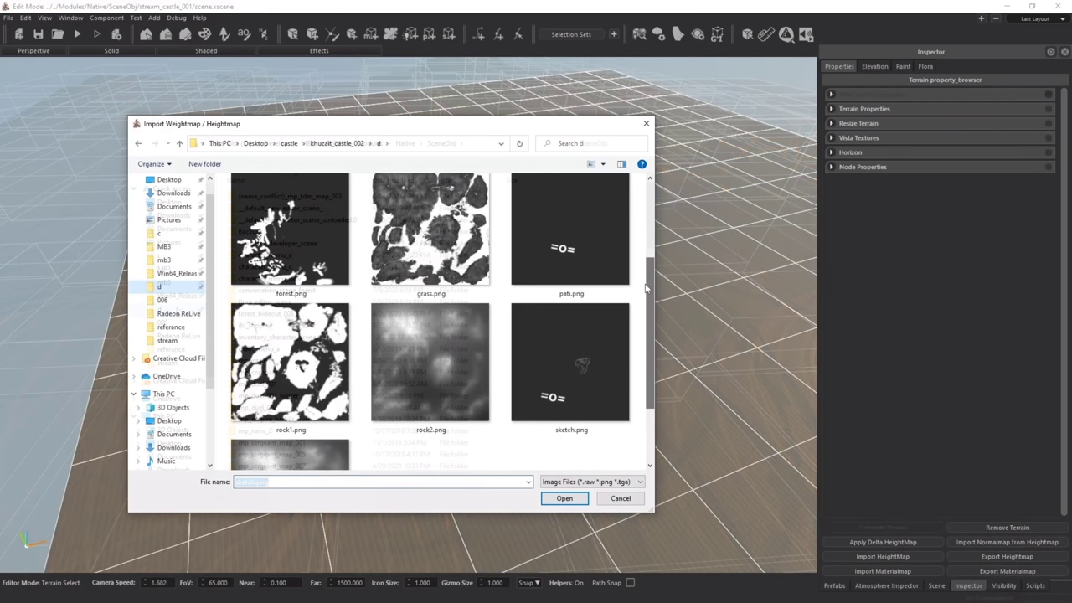
double_click(585, 349)
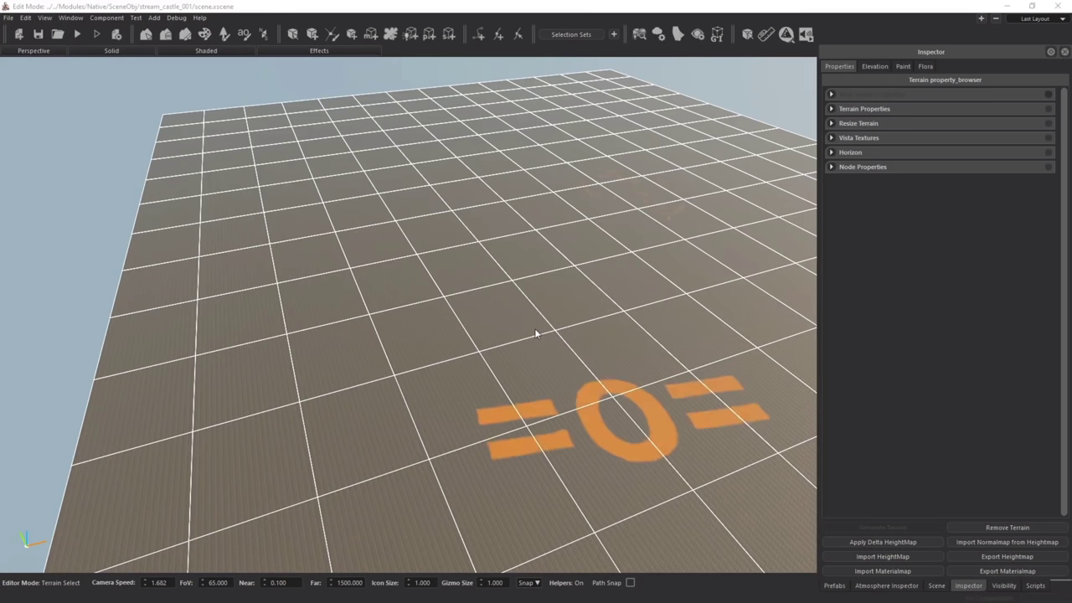
Examine the castle layout sketch projected on the terrain, including its walls, towers and attack arrows
click(462, 278)
key(w)
mouse_move(463, 278)
right_down()
mouse_move(559, 228)
mouse_move(637, 243)
mouse_move(582, 226)
mouse_move(574, 243)
mouse_move(607, 220)
mouse_move(639, 230)
mouse_move(674, 289)
mouse_move(588, 283)
mouse_move(586, 321)
right_up()
key(d)
key(s)
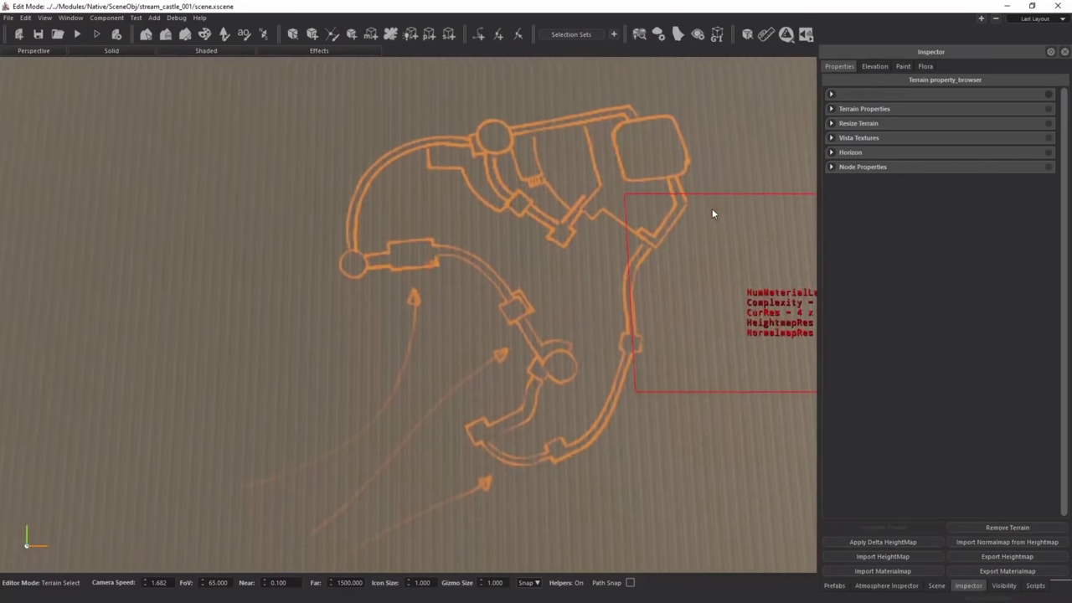
key(w)
right_drag(684, 476, 684, 476)
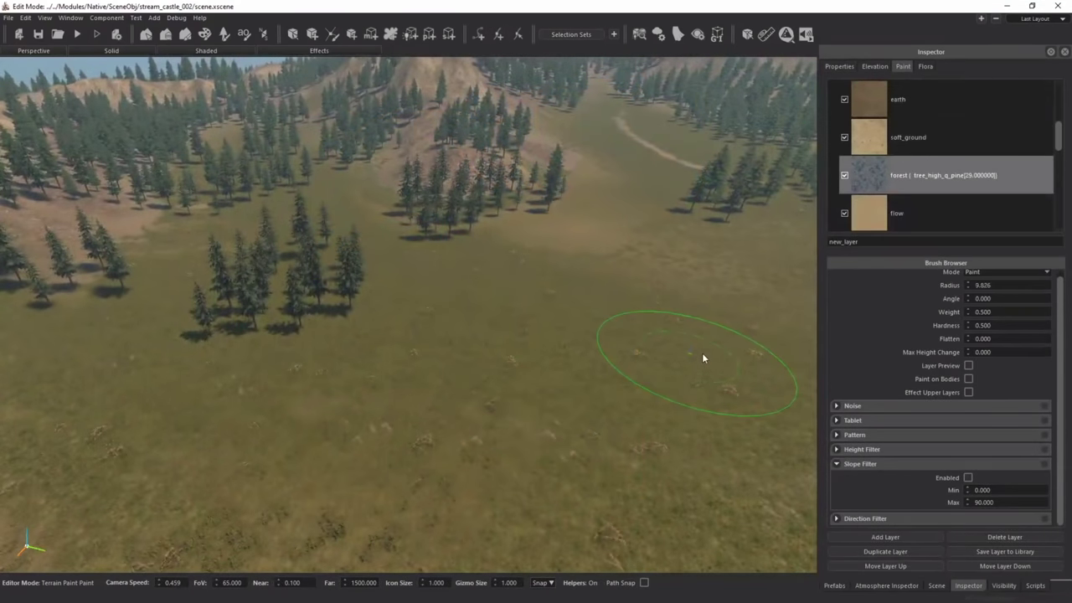
Try painting a group of pine trees on the open meadow with the forest layer, and undo the painting
drag(703, 359, 574, 402)
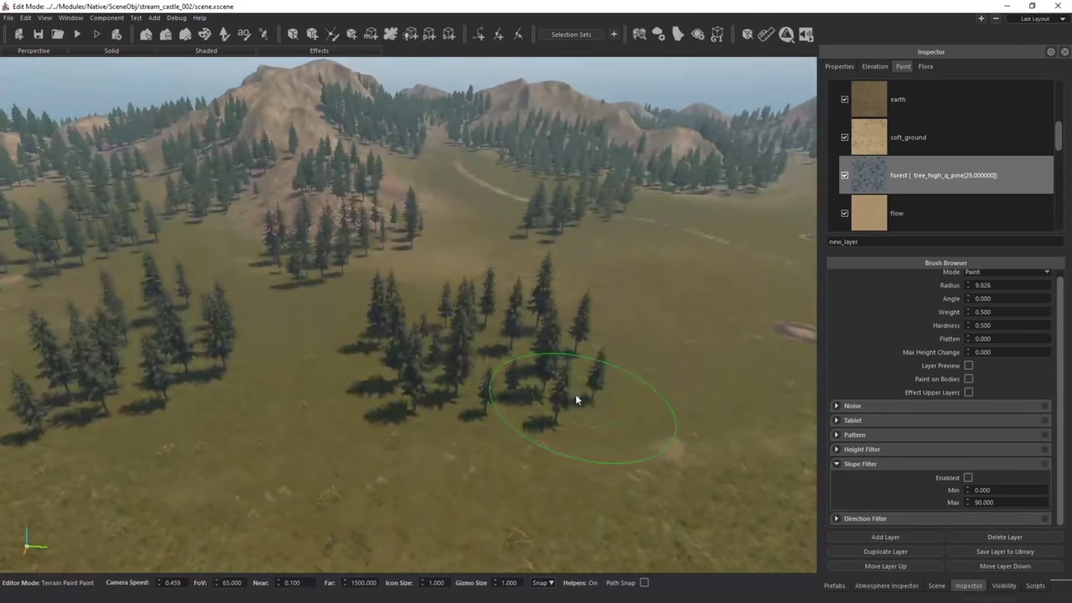
scroll(540, 373, up, 5)
key(ctrl+z)
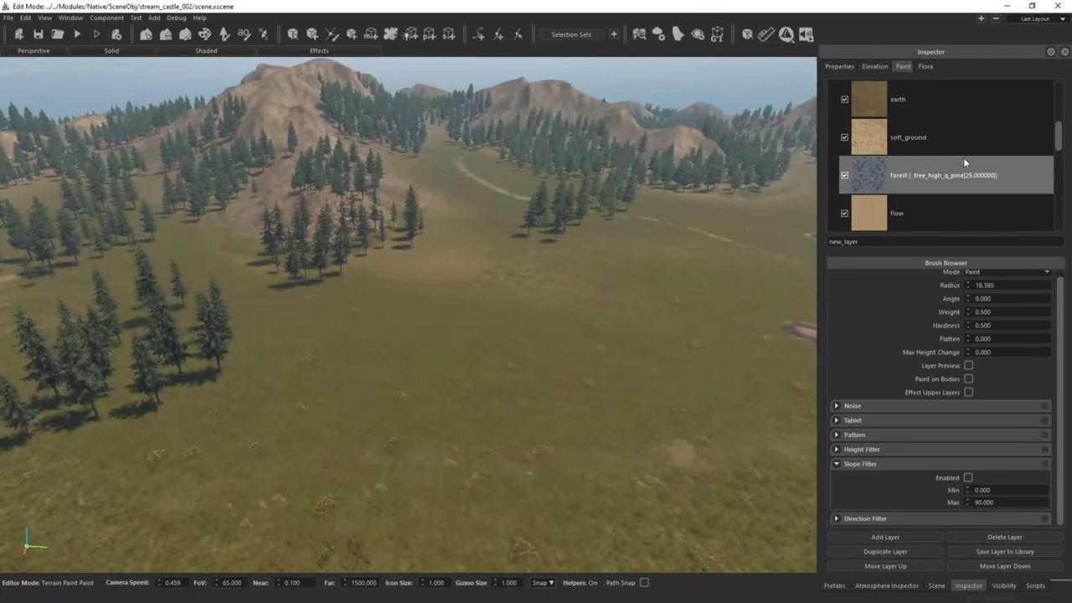
Set the density of the forest layer's tree_high_q_pine flora mesh to 50
double_click(960, 163)
scroll(170, 372, down, 3)
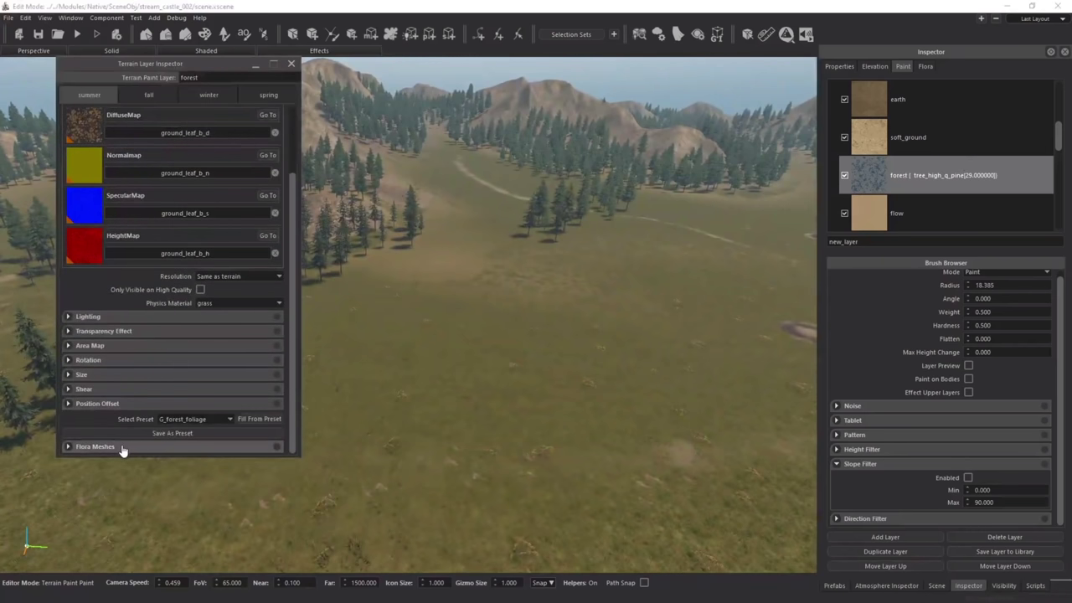
click(68, 447)
scroll(207, 400, down, 6)
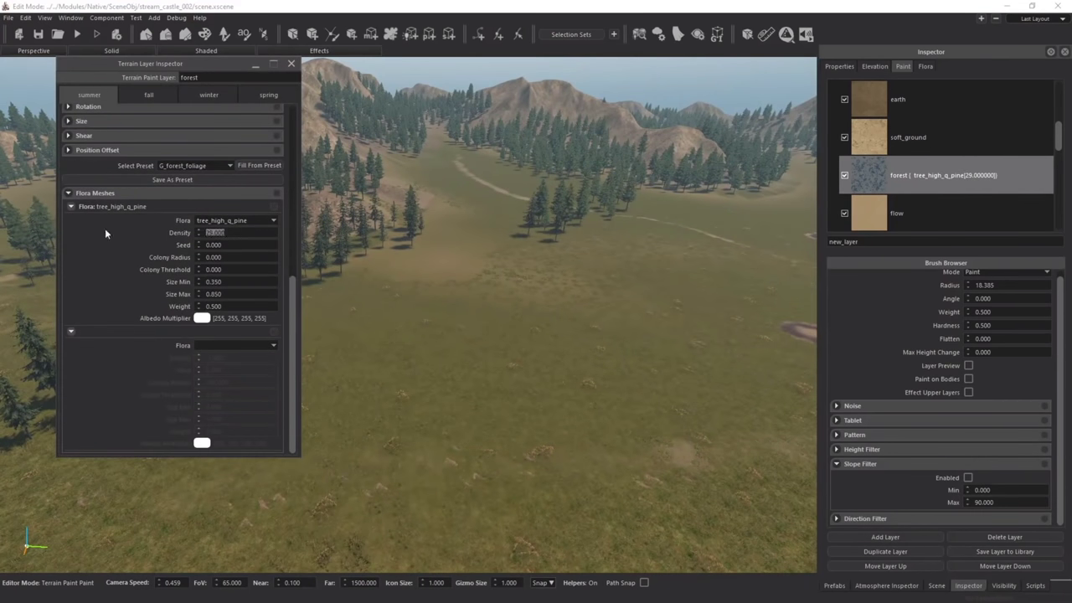
text(50)
key(Return)
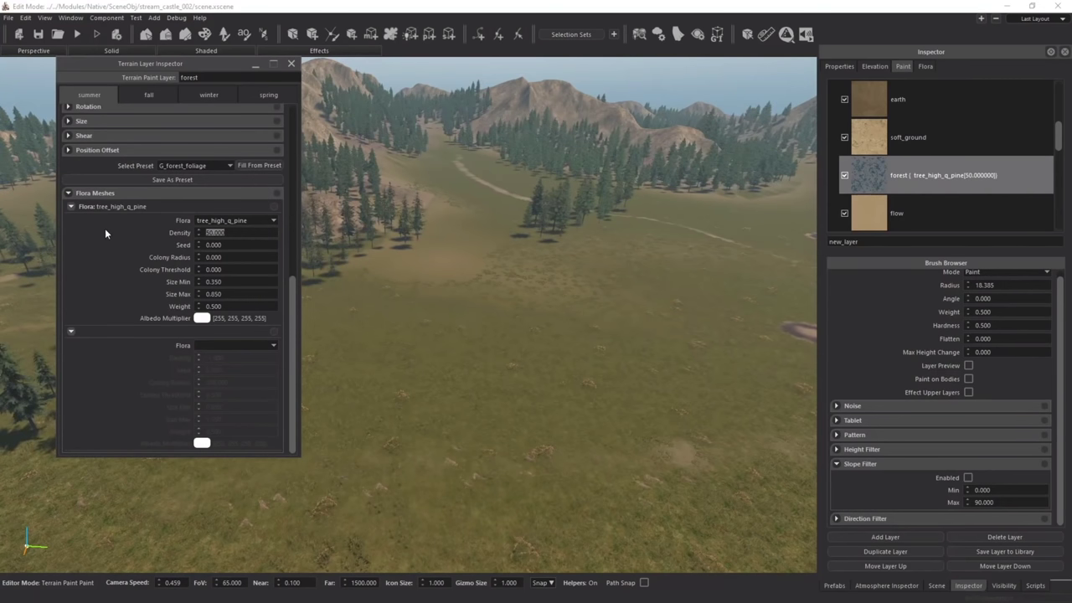
Set the density of the forest layer's tree_high_q_pine flora mesh to 29
text(25)
key(Return)
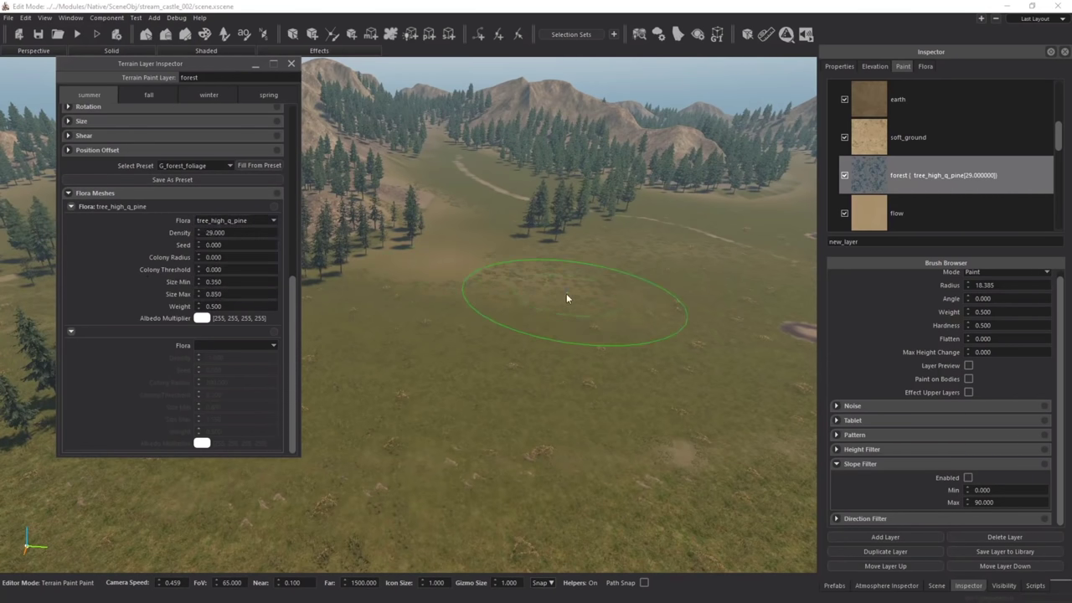
key(w)
right_drag(567, 297, 563, 297)
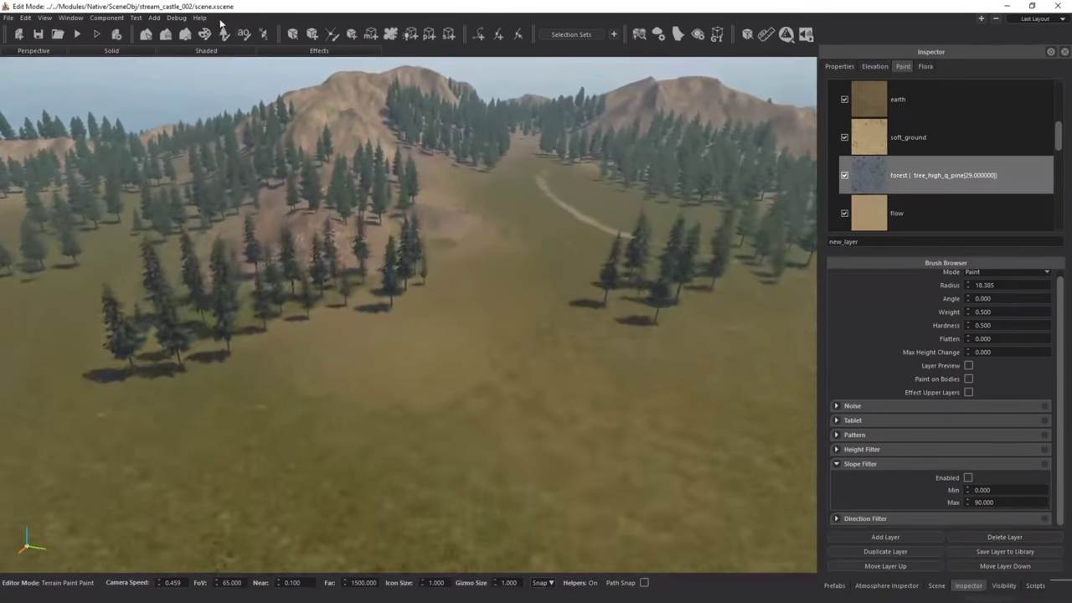
Place a single flora_tree_pines_06 tree on the meadow beside the pine forest with the flora painting tool
click(225, 34)
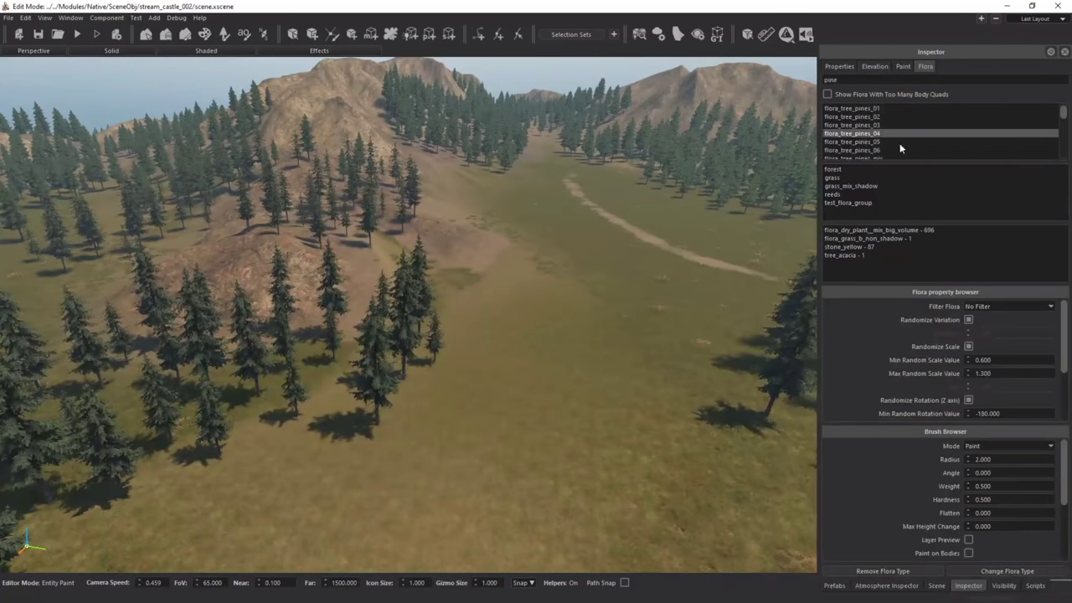
click(899, 150)
click(484, 379)
scroll(563, 405, up, 4)
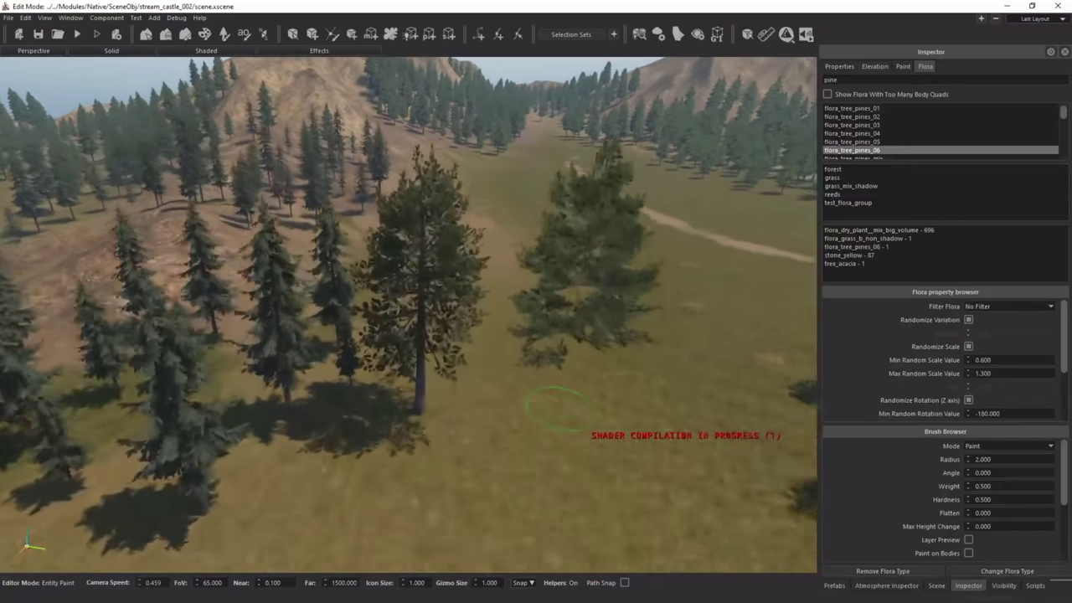
Select the newly placed single pine tree on the meadow and delete it
key(Escape)
scroll(474, 352, down, 5)
click(447, 361)
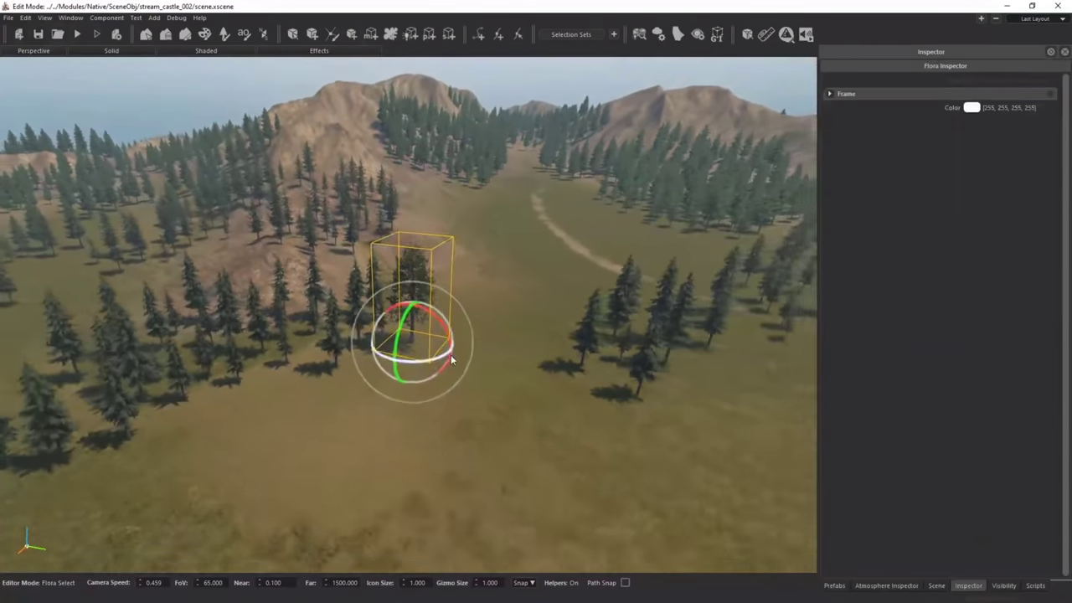
scroll(469, 368, down, 3)
key(Delete)
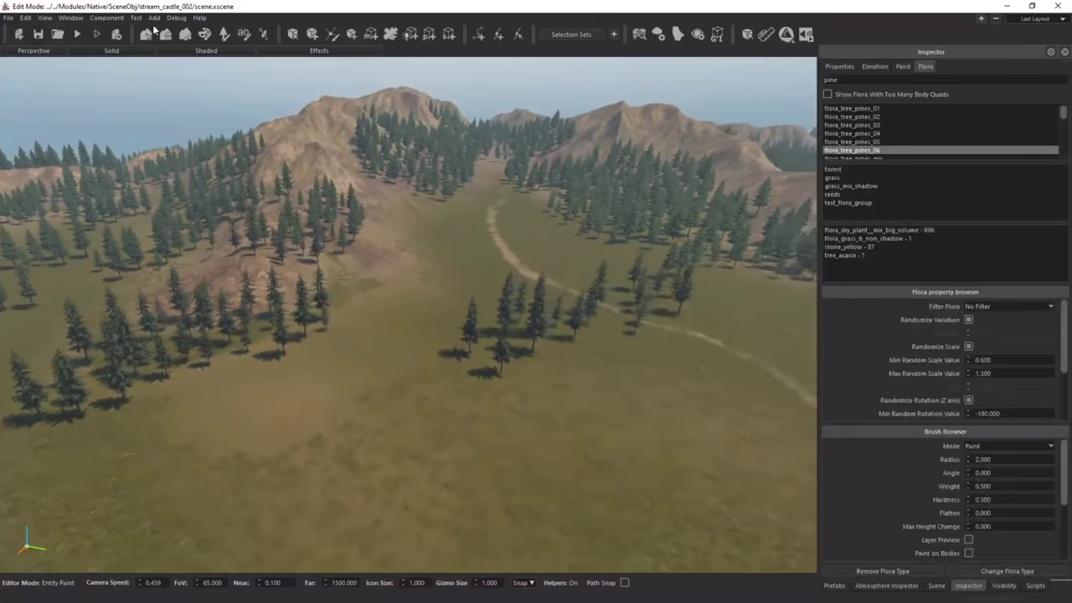
Return to terrain painting and examine the forest layer's pine groups across the valley and mountain slopes
click(185, 34)
middle_drag(621, 281, 621, 281)
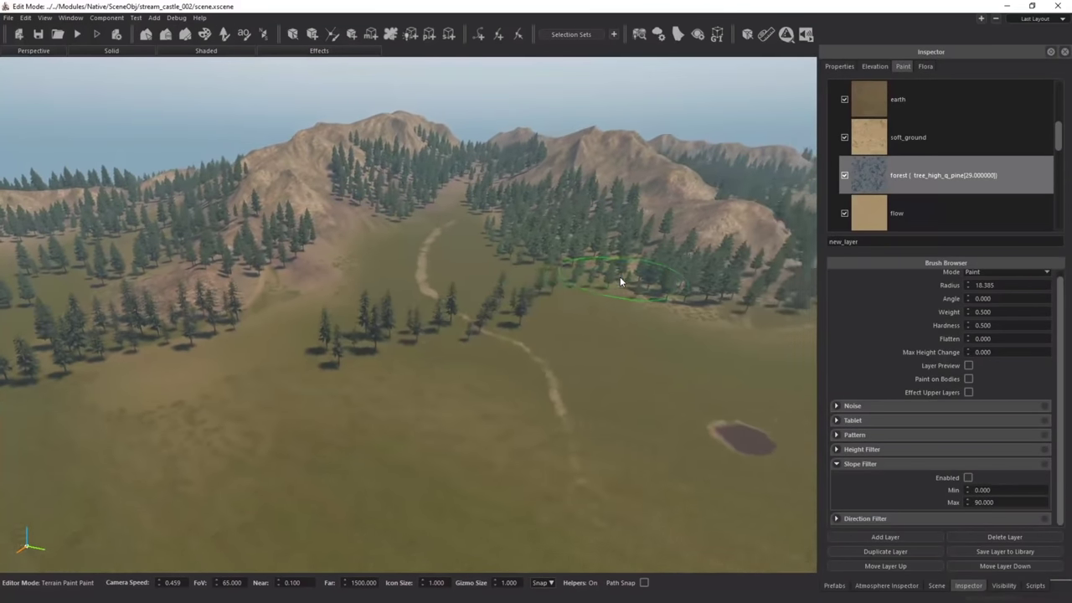
key(d)
mouse_move(503, 312)
middle_down()
mouse_move(511, 282)
mouse_move(469, 299)
middle_up()
key(d)
key(s)
key(s)
key(s)
key(s)
key(s)
Hide the paths in the scene's visibility options
middle_drag(536, 332, 536, 333)
click(1004, 587)
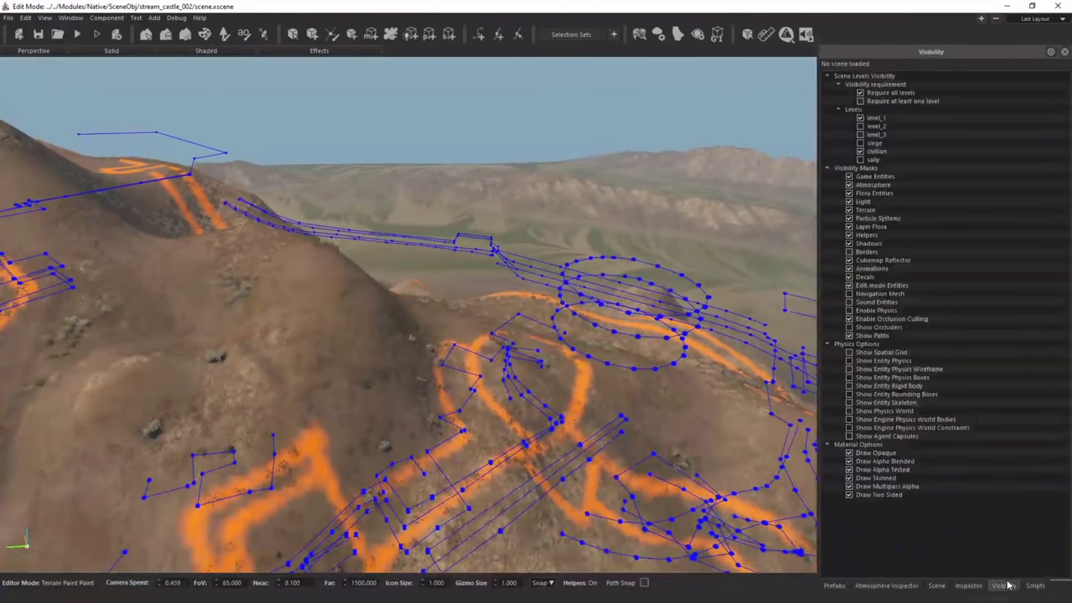
click(849, 335)
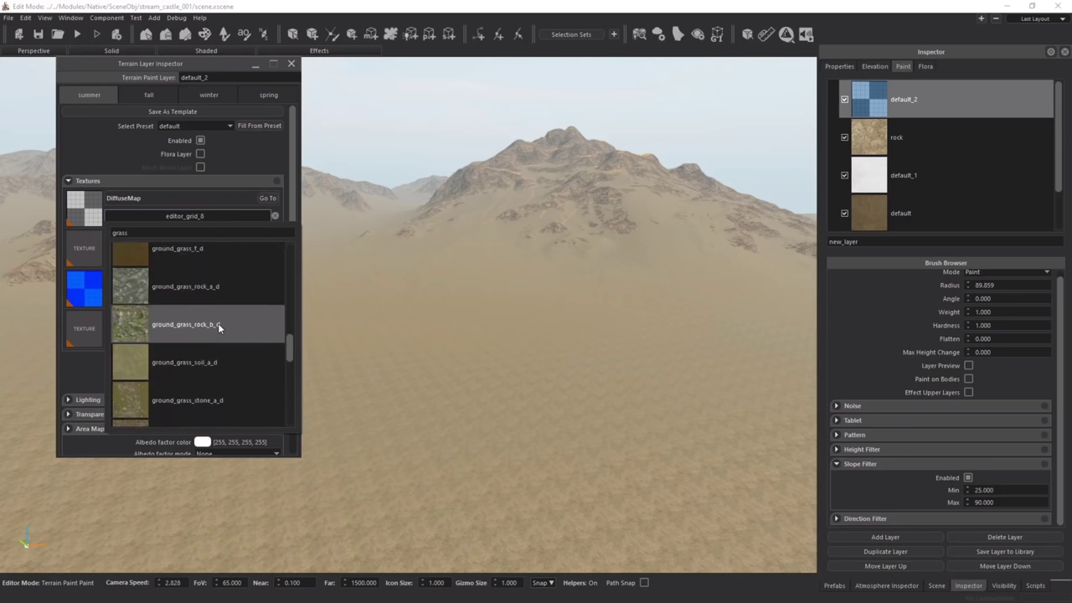
Assign a grass diffuse texture to the default_2 layer and paint it on the flat sand with the slope filter disabled
scroll(217, 325, up, 2)
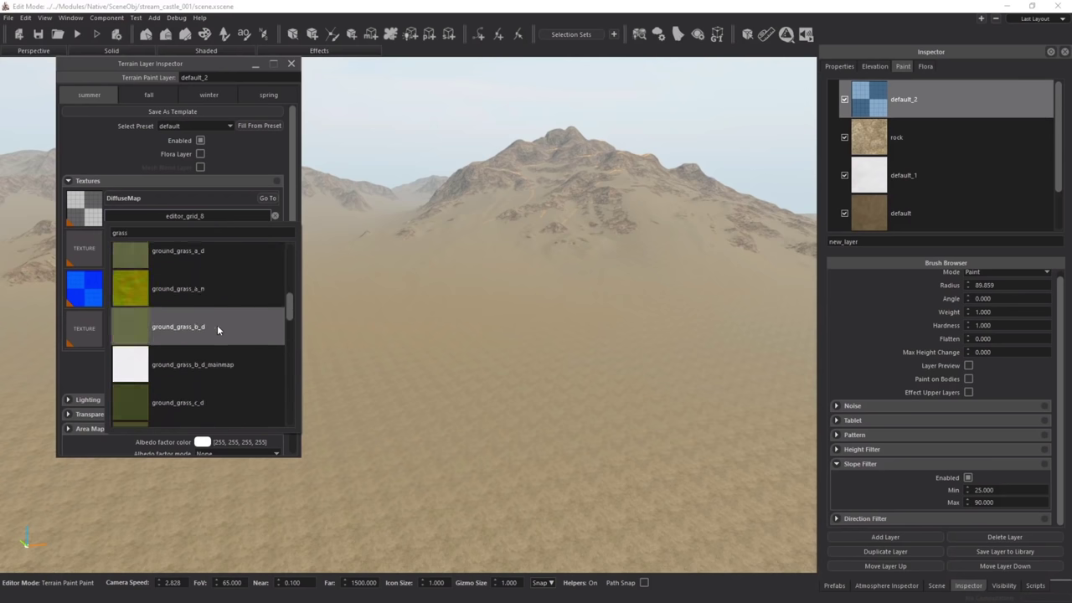
click(204, 375)
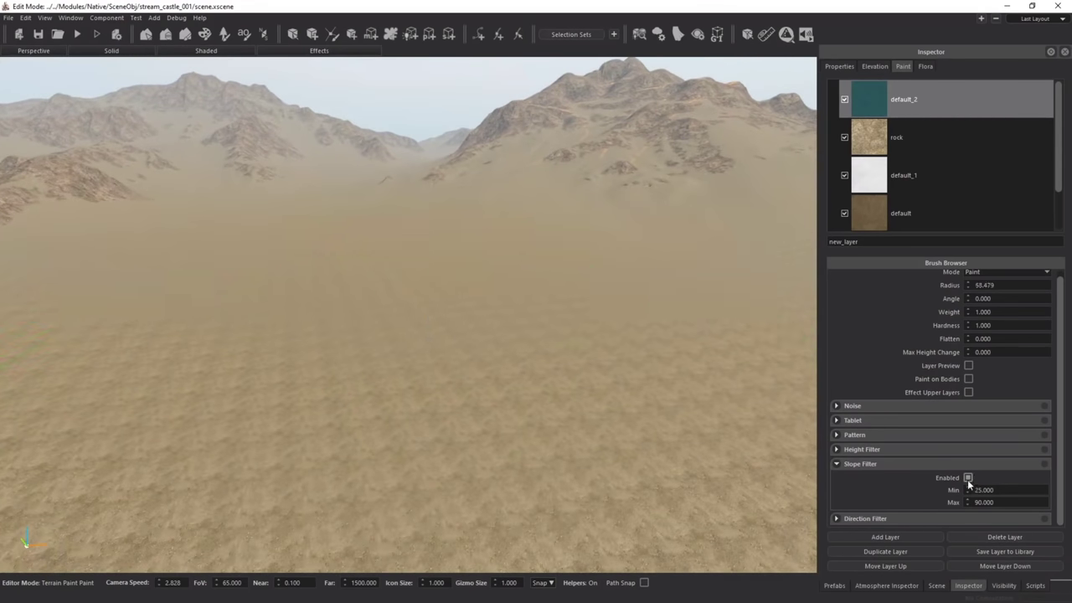
click(470, 316)
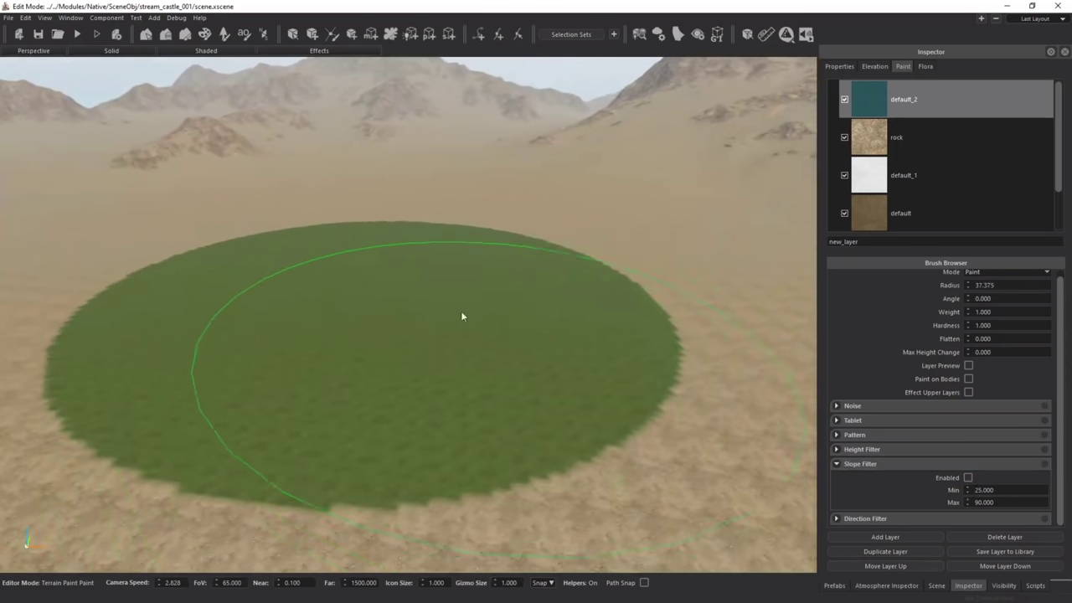
mouse_move(393, 326)
mouse_down()
mouse_move(445, 338)
mouse_move(517, 304)
mouse_move(409, 245)
mouse_up()
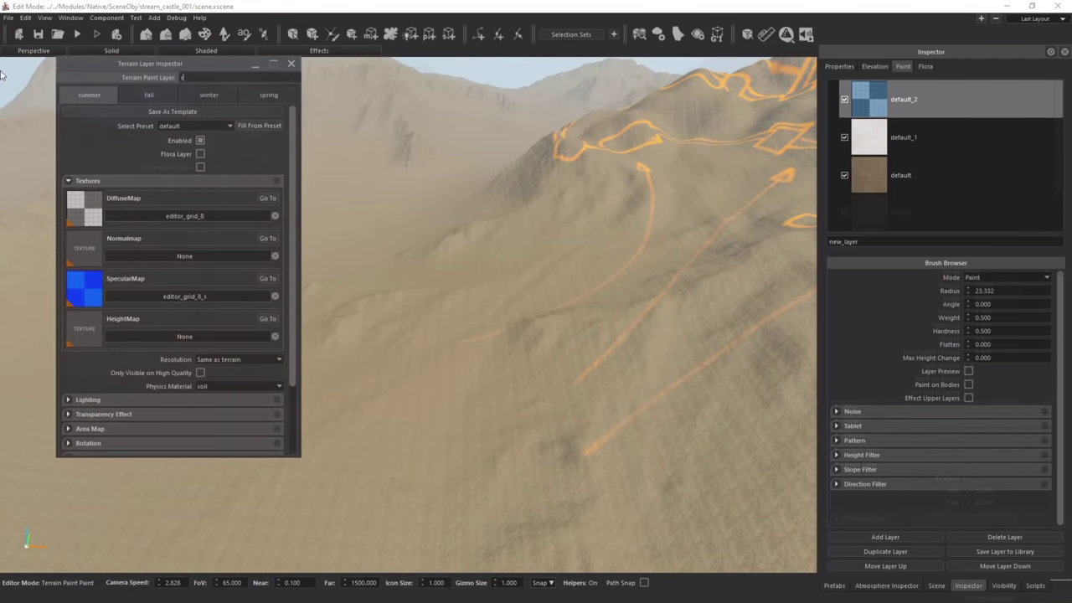
Name the new terrain paint layer rock and set its diffuse map to stone_desert_a_d
text(ock)
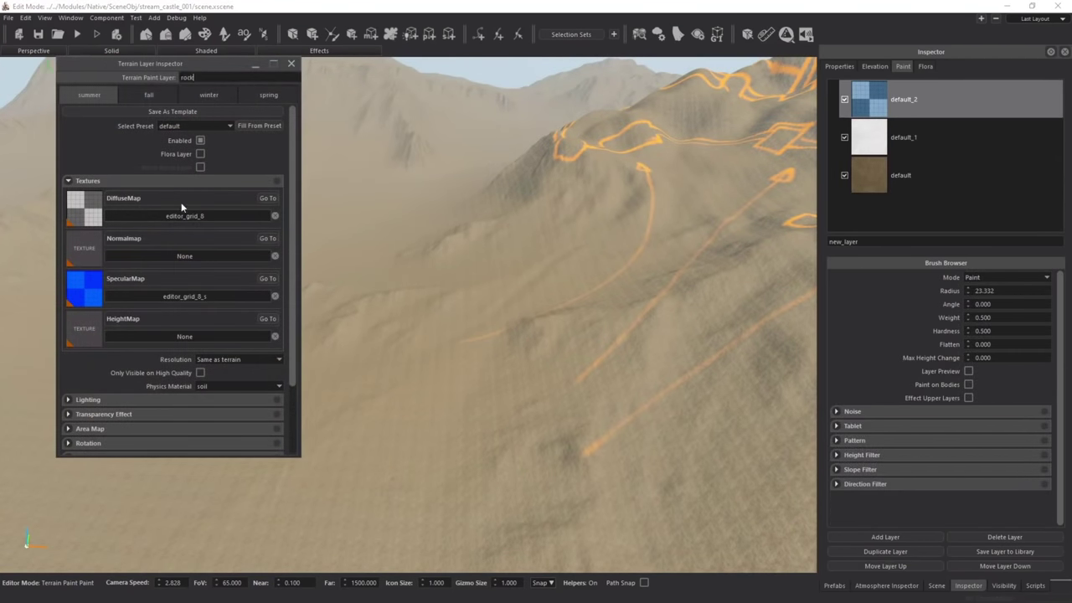
click(186, 216)
text(desert)
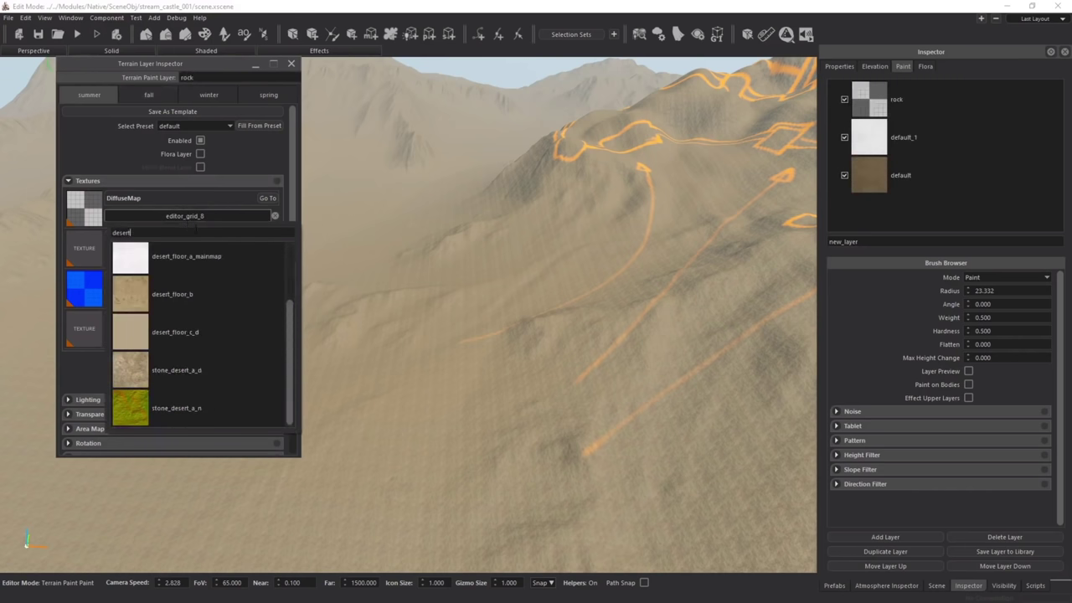
click(210, 369)
Set the rock layer's specular map to rock_k_s and its height map to rock_b_h
click(194, 298)
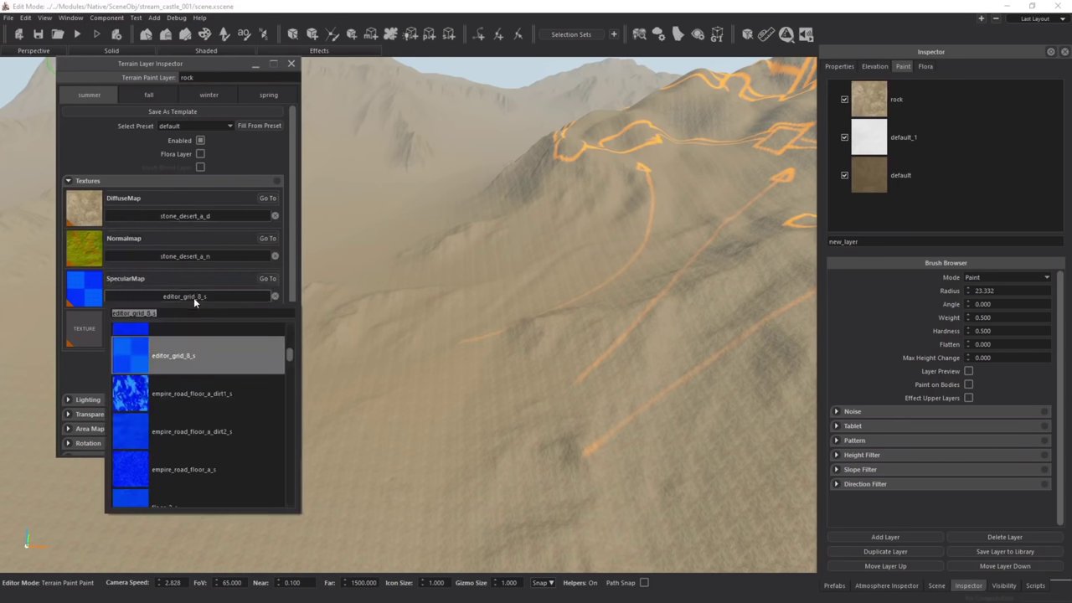
text(rock)
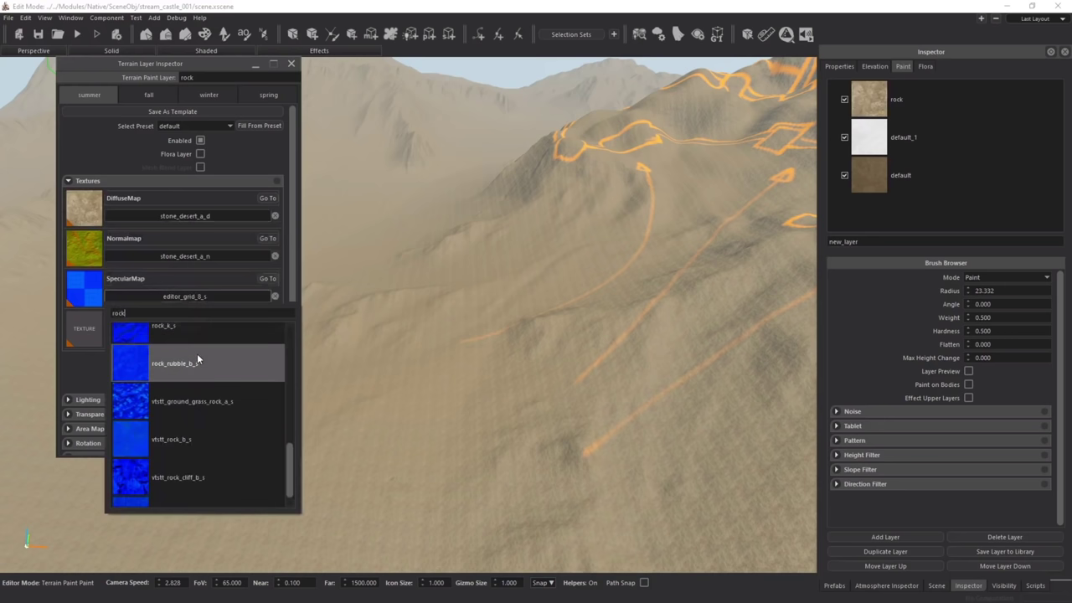
click(167, 331)
click(191, 336)
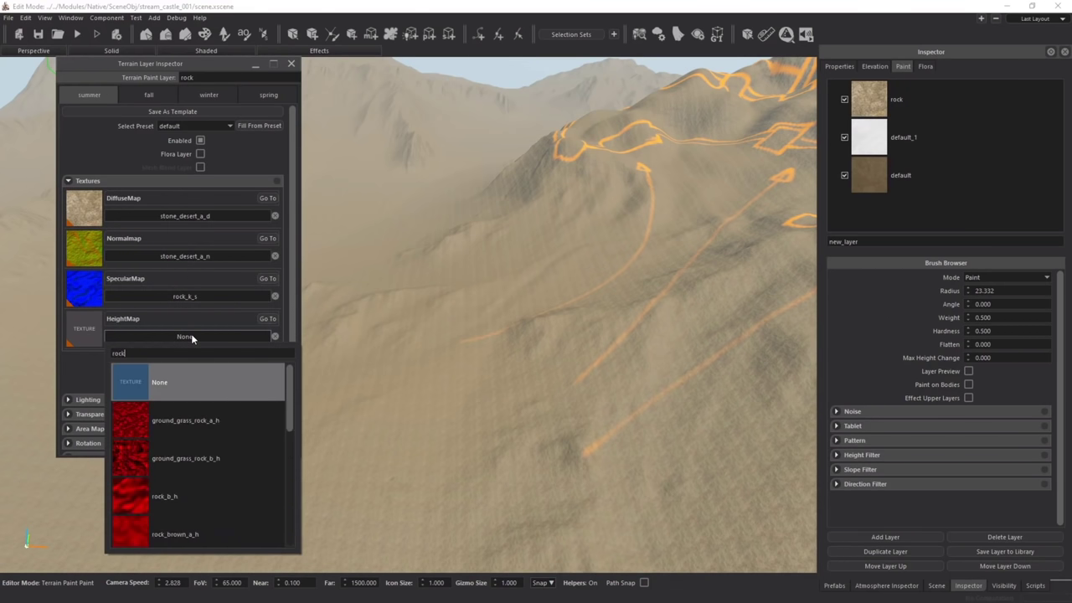
click(192, 494)
key(Escape)
Enlarge the terrain paint brush to a radius of about 117 for covering the mountains
scroll(600, 335, up, 5)
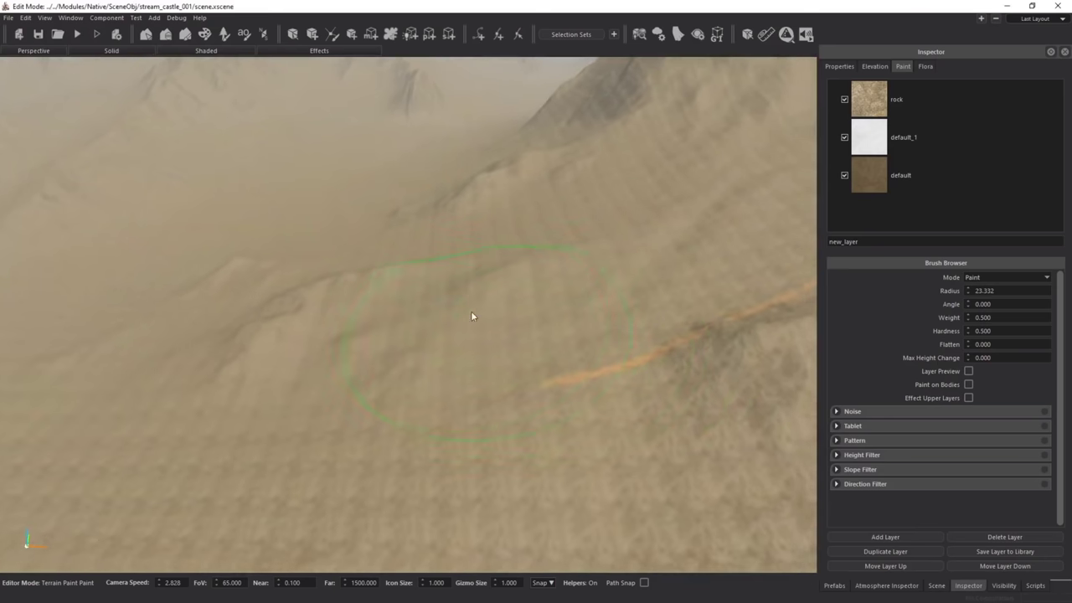
mouse_move(395, 351)
mouse_down()
mouse_move(509, 261)
mouse_move(592, 250)
mouse_up()
mouse_move(592, 250)
right_down()
mouse_move(150, 273)
mouse_move(142, 352)
right_up()
mouse_move(144, 356)
mouse_down()
mouse_move(206, 254)
mouse_move(360, 226)
mouse_move(306, 98)
mouse_move(279, 133)
mouse_move(391, 225)
mouse_move(363, 257)
mouse_move(394, 301)
mouse_move(513, 358)
mouse_up()
scroll(388, 243, down, 5)
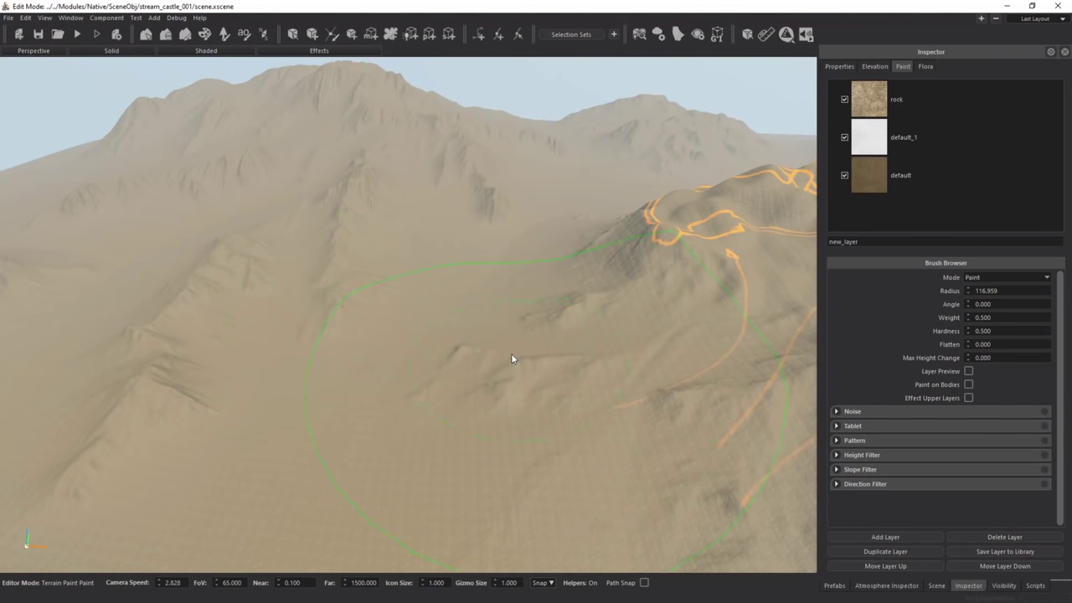
key(s)
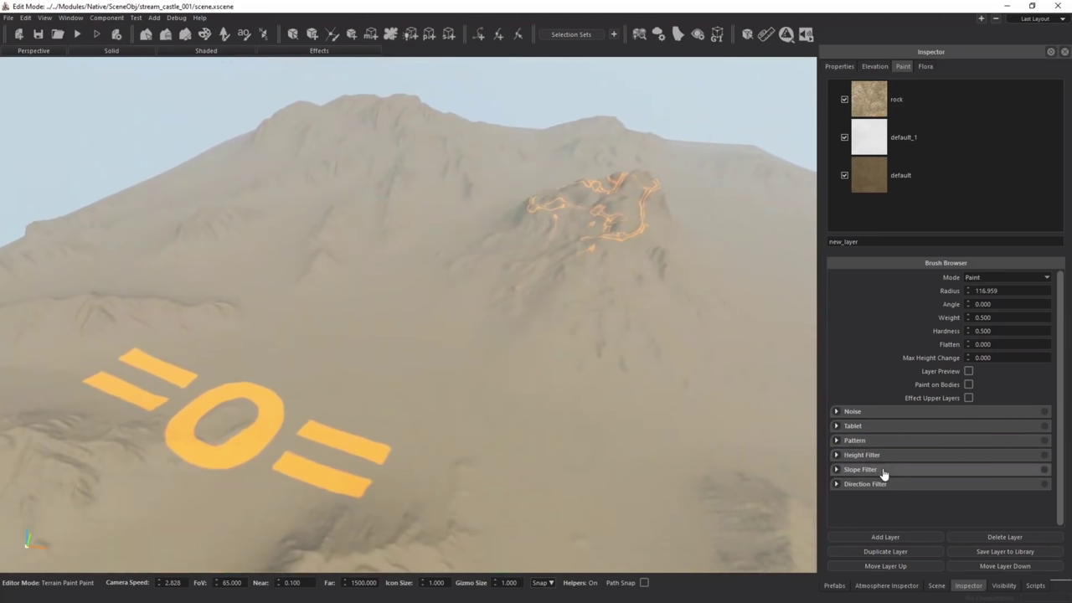
Set the brush weight and hardness to 1 and enable the slope filter from 25 to 90 degrees
click(886, 470)
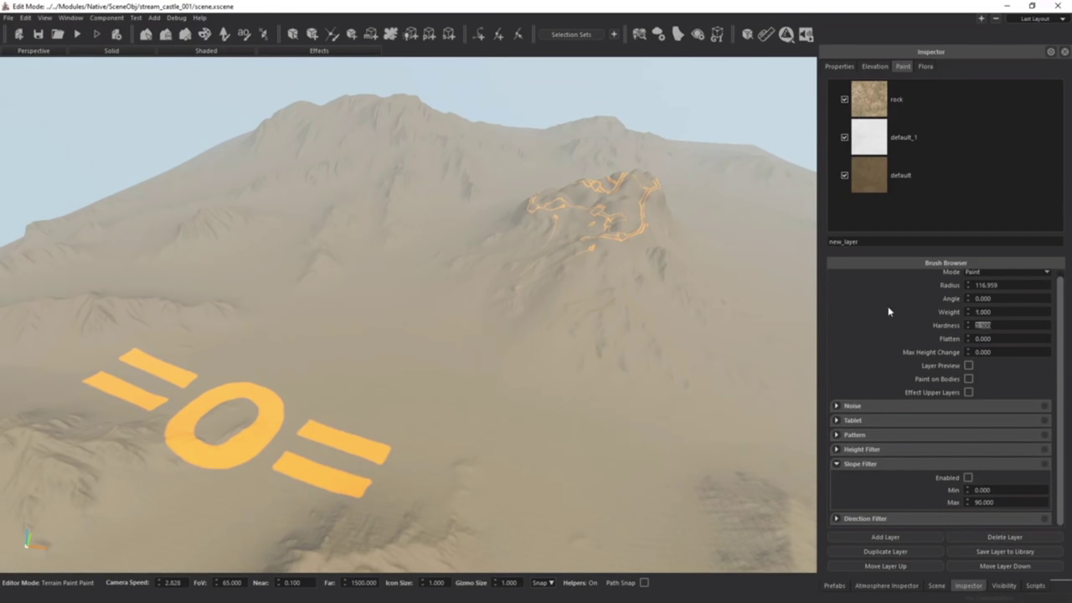
key(Tab)
right_drag(444, 261, 548, 327)
key(s)
key(w)
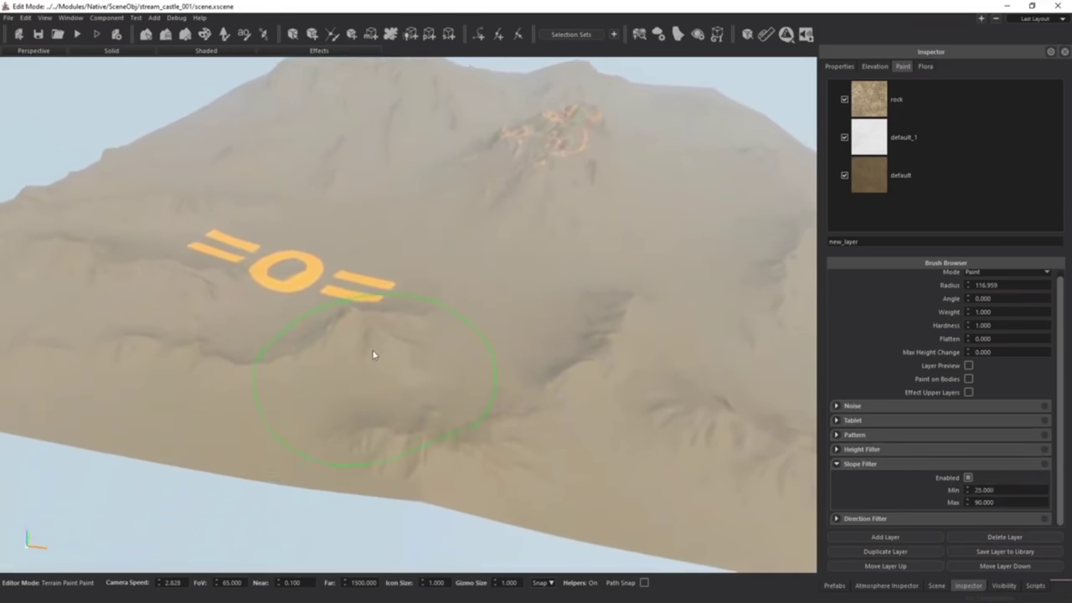
Paint the rock layer over the steep mountain slopes and the castle hill with a wide, slope-filtered brush
middle_drag(480, 384, 536, 392)
drag(536, 361, 765, 391)
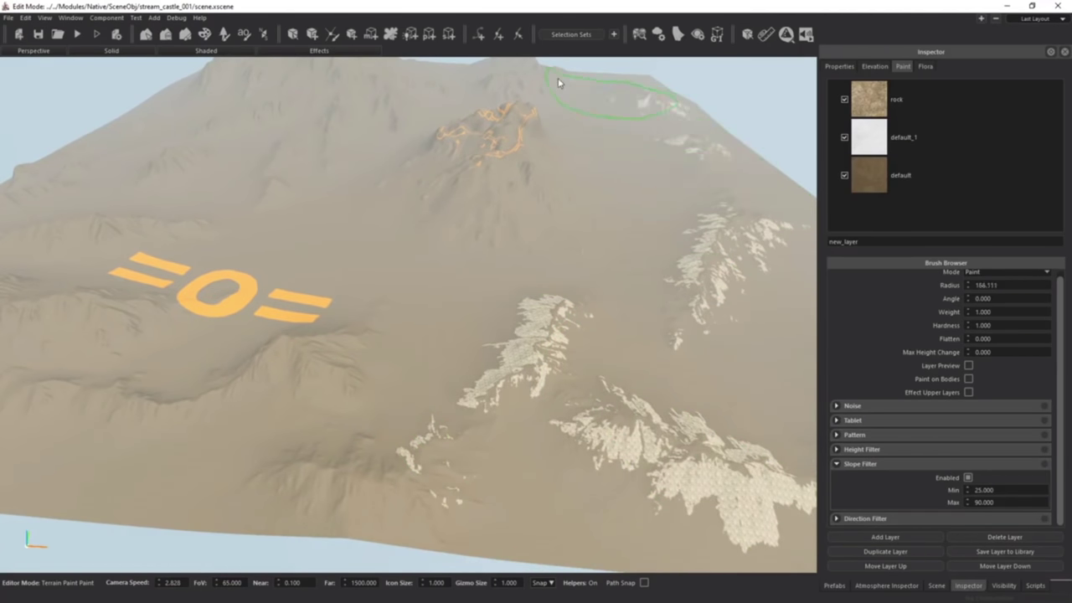
drag(467, 160, 490, 170)
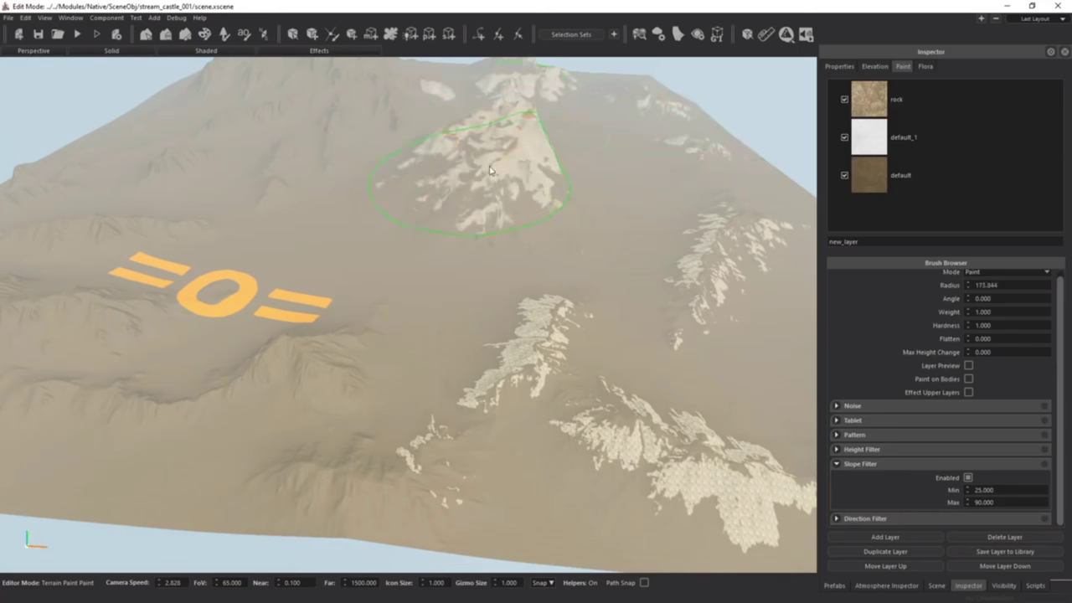
mouse_move(239, 348)
mouse_down()
mouse_move(341, 358)
mouse_move(163, 354)
mouse_move(92, 276)
mouse_up()
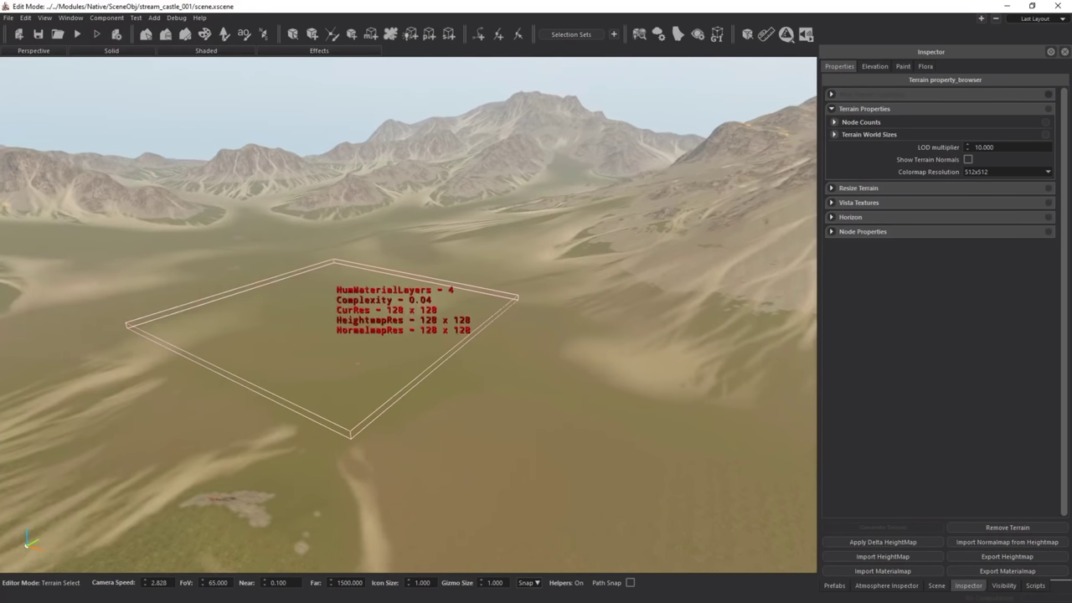
Examine the painted rock, grass and flow layers on the castle mountain and the surrounding terrain
right_drag(475, 331, 570, 335)
key(w)
right_drag(442, 316, 579, 315)
key(d)
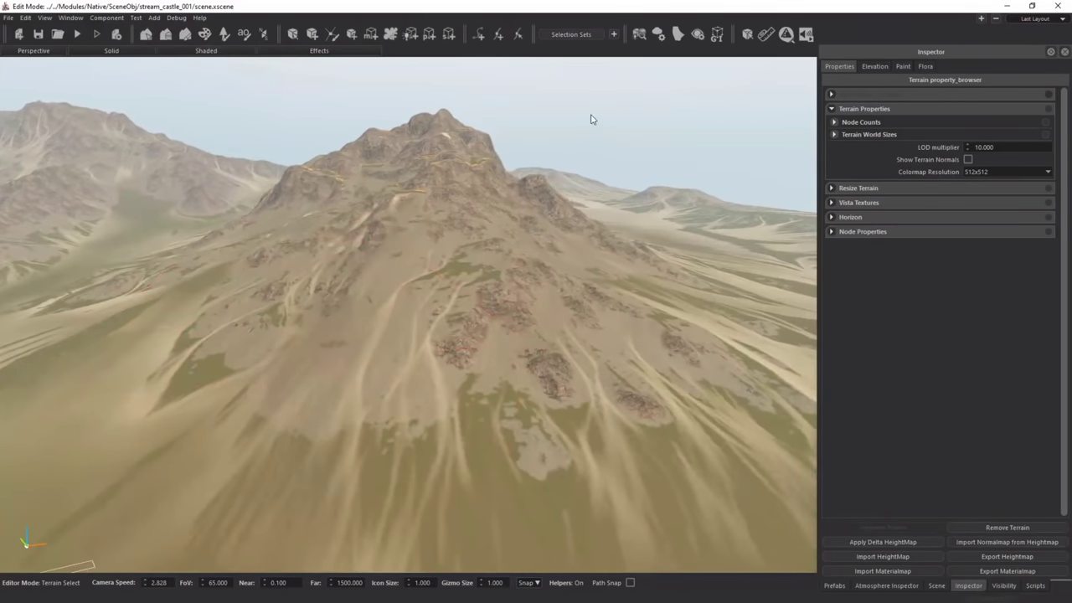
key(d)
right_drag(592, 119, 290, 123)
key(a)
key(w)
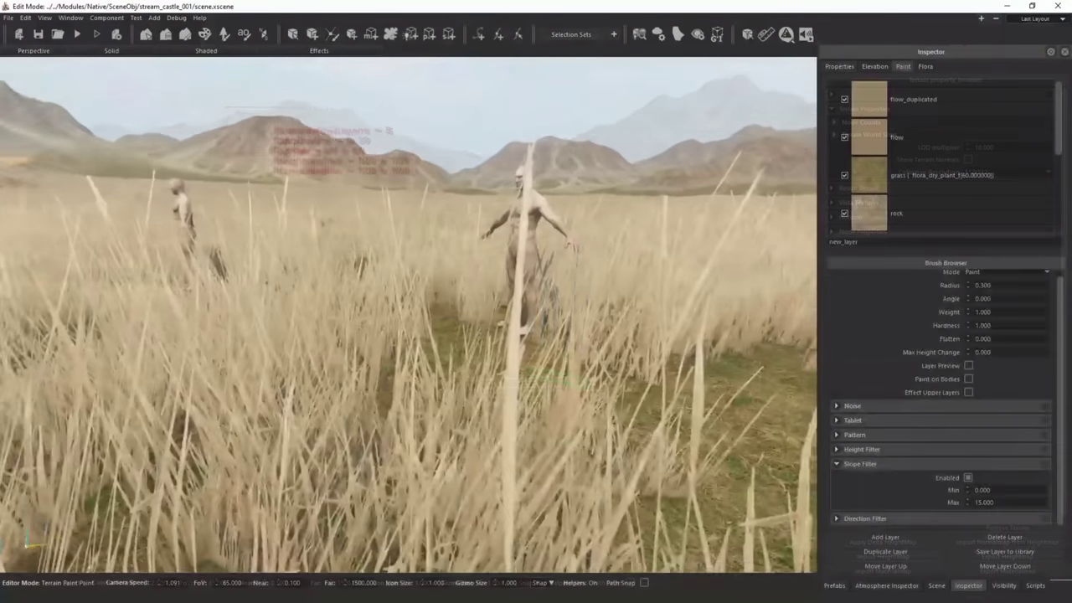
Try different albedo multiplier colours on the grass layer's flora_dry_plant_f mesh, starting with light cyan (184, 255, 255)
right_drag(574, 382, 575, 381)
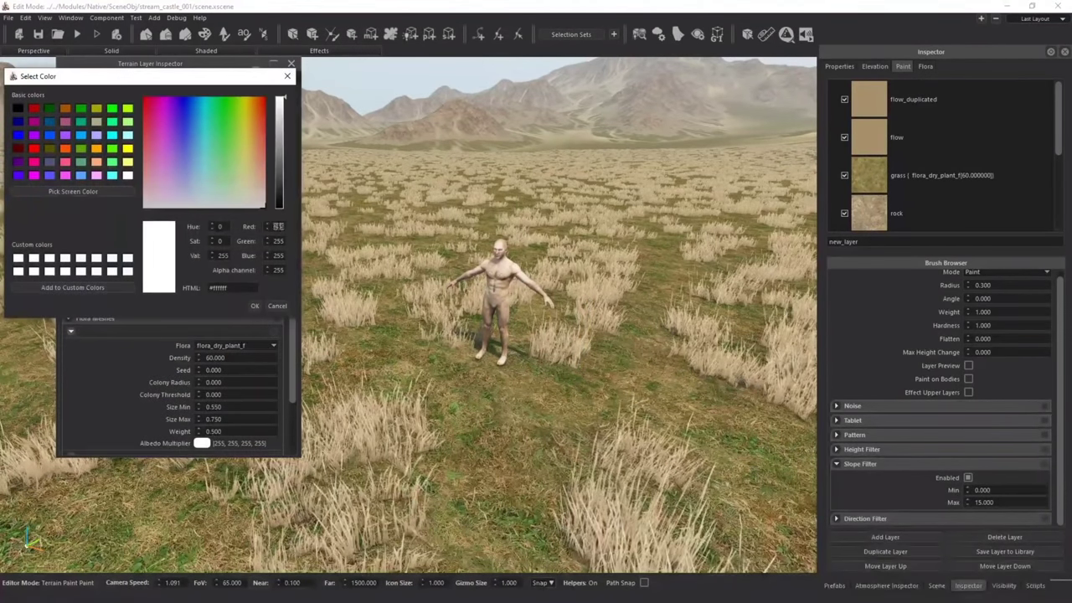
click(203, 174)
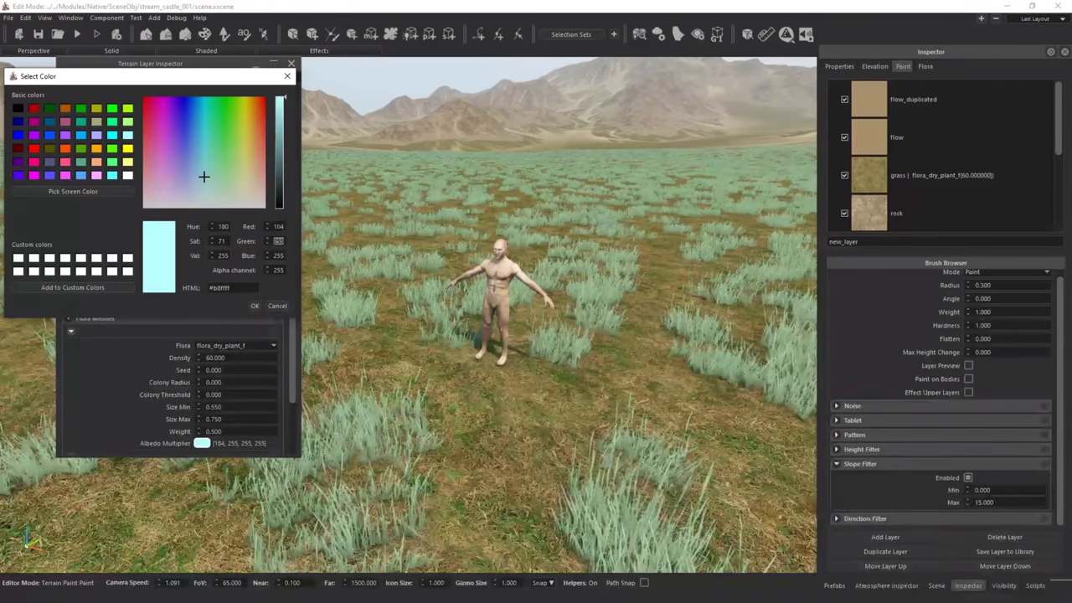
drag(203, 176, 256, 179)
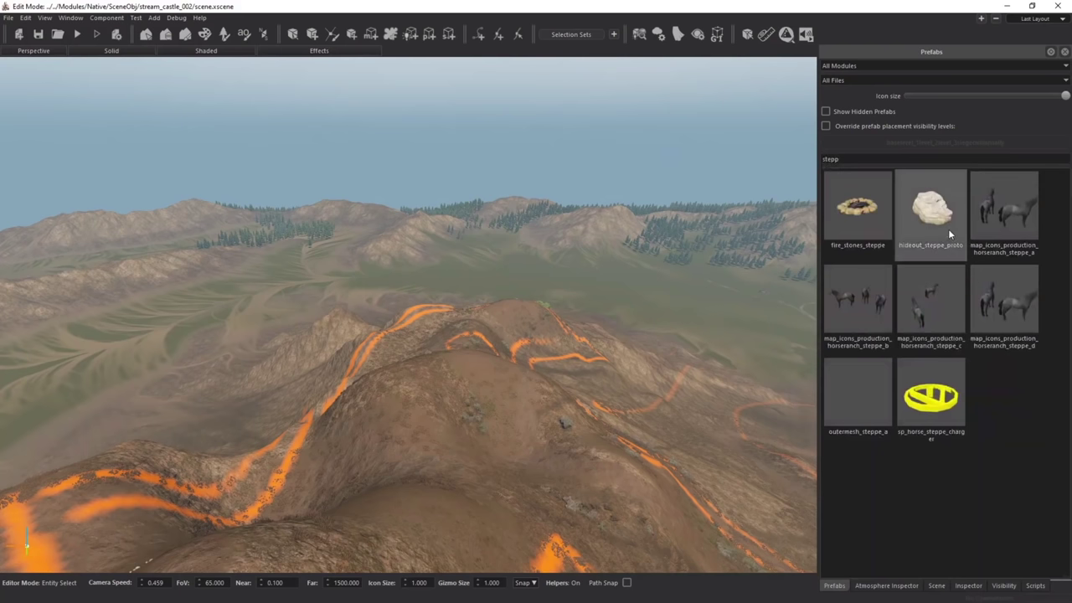
Add the outermesh_steppe_a prefab to the scene as background mountains beyond the terrain
click(878, 389)
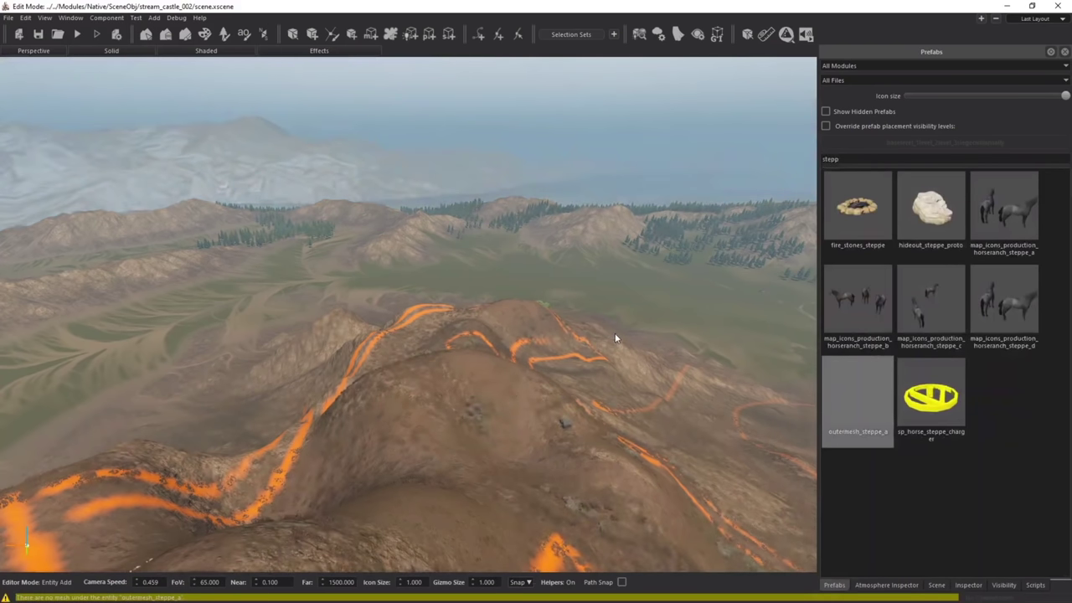
middle_drag(638, 319, 451, 341)
key(w)
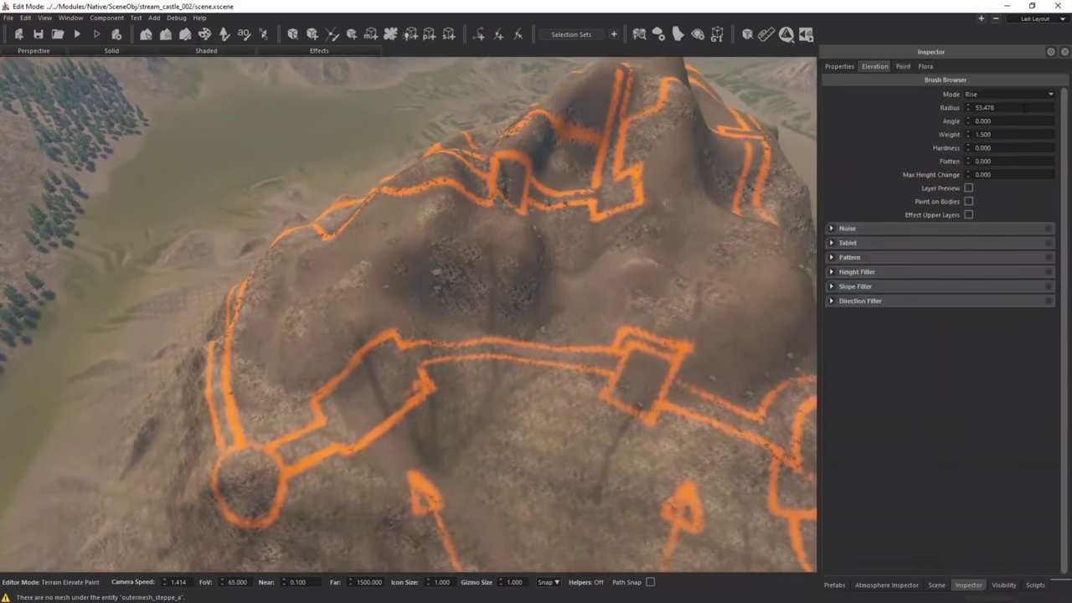
Flatten the terrain around the gatehouse outline with a Flatten brush of radius about 16.4, using the height sampled beside the outline
click(1006, 94)
click(989, 121)
key(w)
ctrl+scroll(382, 327, down, 10)
ctrl+scroll(373, 351, up, 5)
key(a)
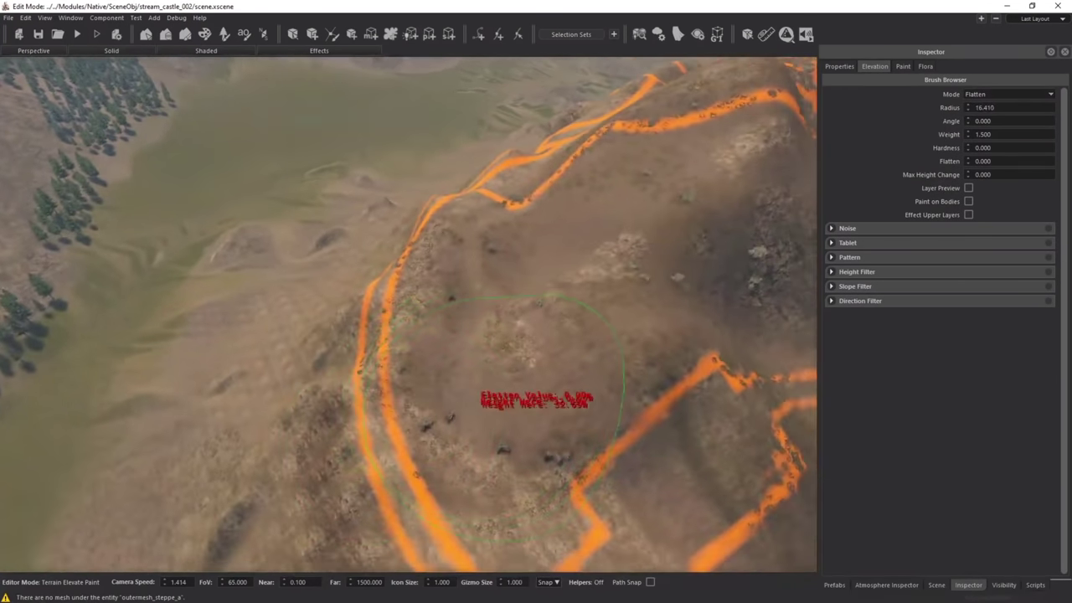
key(s)
key(d)
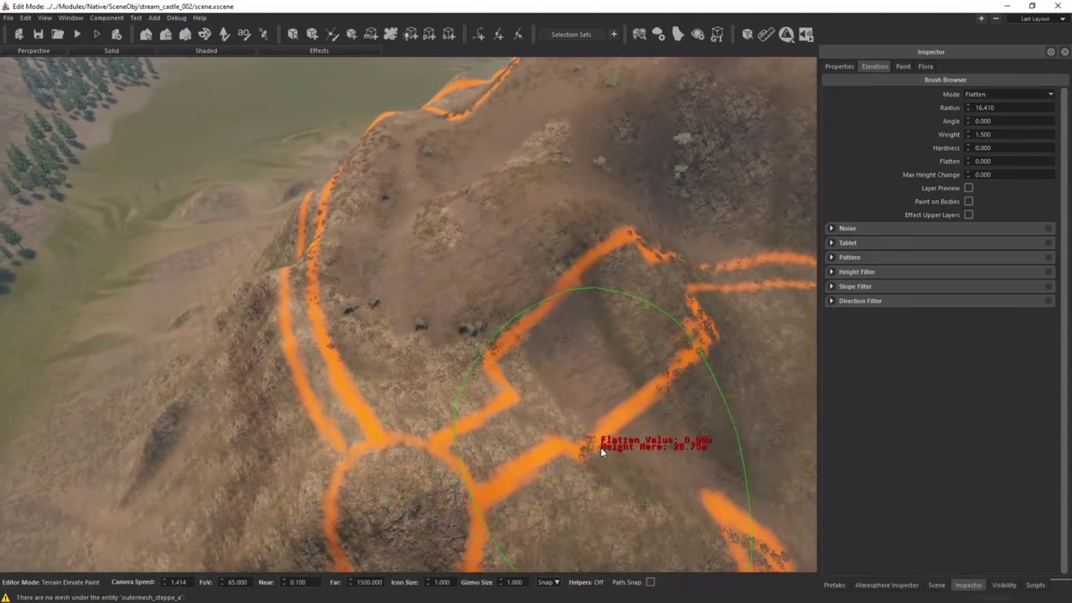
ctrl+click(601, 447)
ctrl+scroll(438, 322, up, 2)
mouse_move(438, 322)
mouse_down()
mouse_move(529, 226)
mouse_move(434, 245)
mouse_move(377, 197)
mouse_move(500, 230)
mouse_move(621, 229)
mouse_up()
Place the khuzait_castle_gatehouse_a_l1 prefab over the gatehouse outline in line with the sketched outer wall
key(s)
key(d)
key(s)
key(d)
ctrl+scroll(623, 235, down, 2)
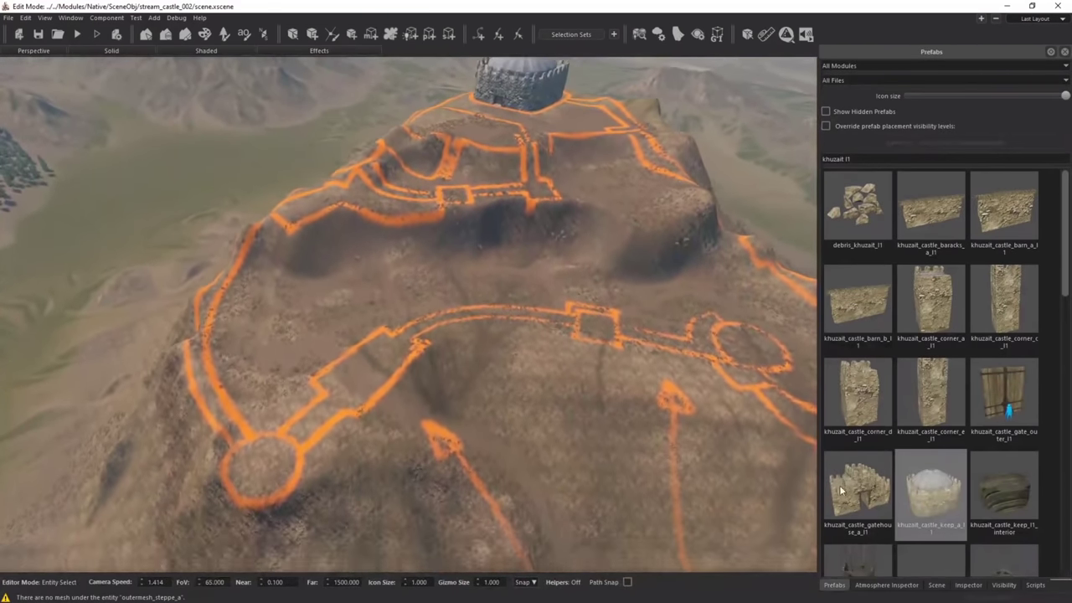
drag(842, 490, 354, 362)
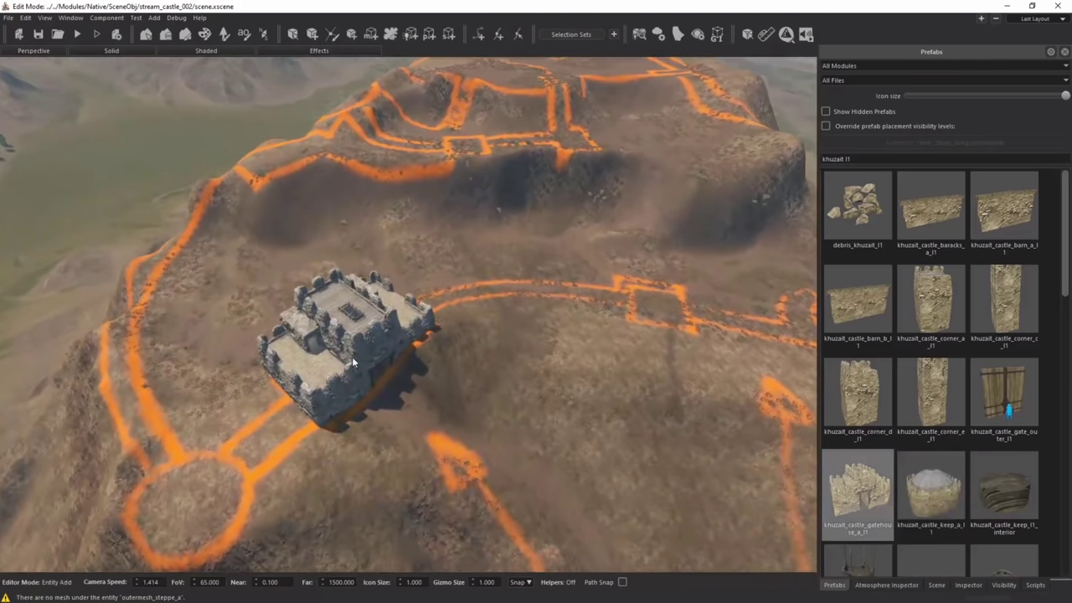
scroll(944, 424, down, 5)
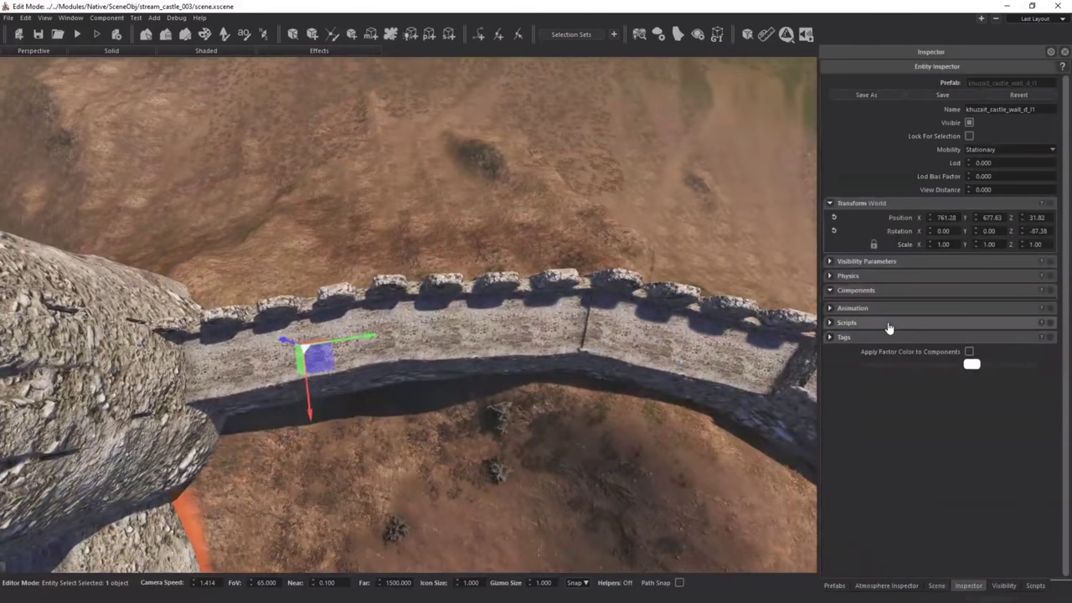
Add the mesh_bender script to the selected khuzait_castle_wall_d_l1 wall segment
click(890, 325)
click(928, 337)
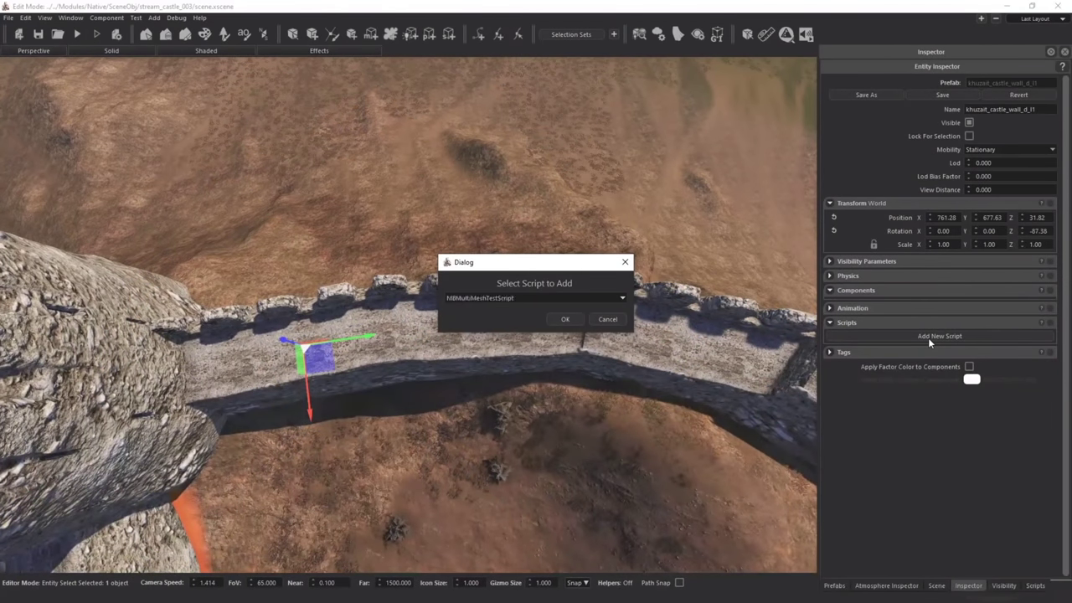
text(esh_bender)
key(Return)
key(Return)
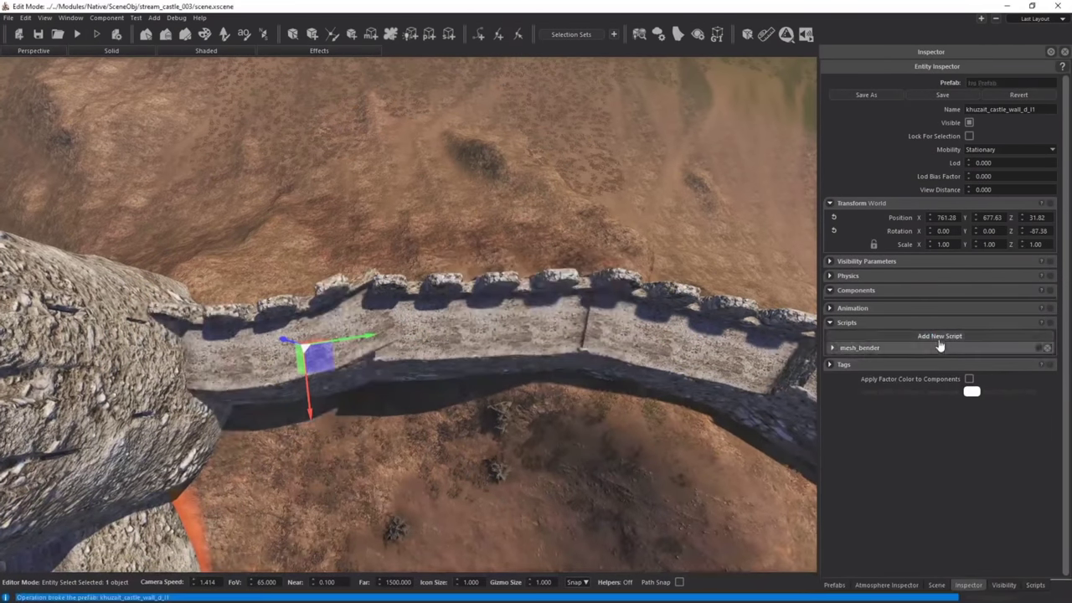
Set the wall segment's mesh_bender Bend Amount to 30
click(934, 348)
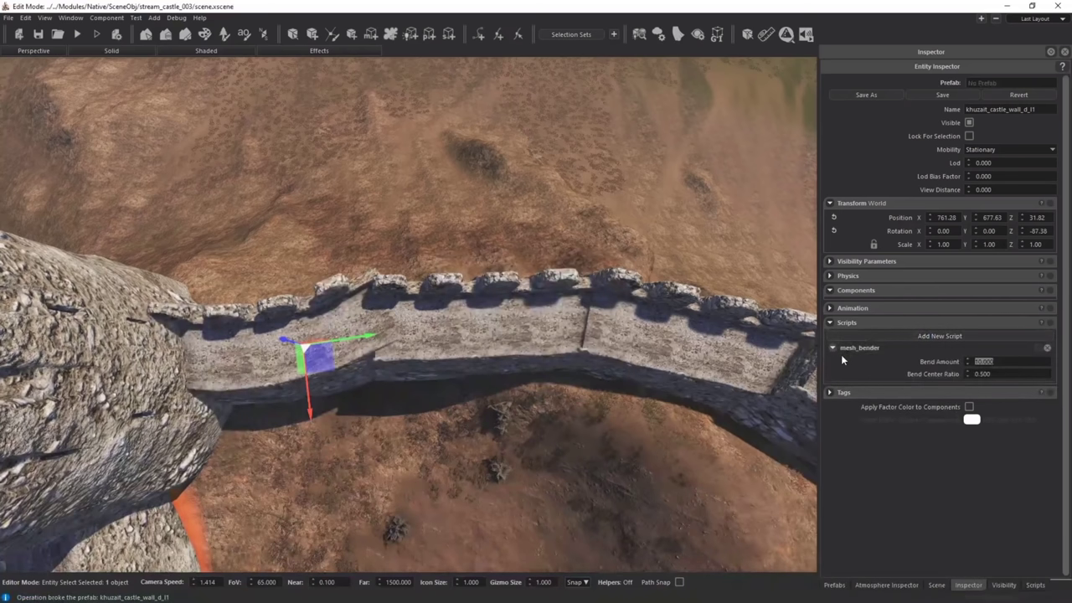
text(3)
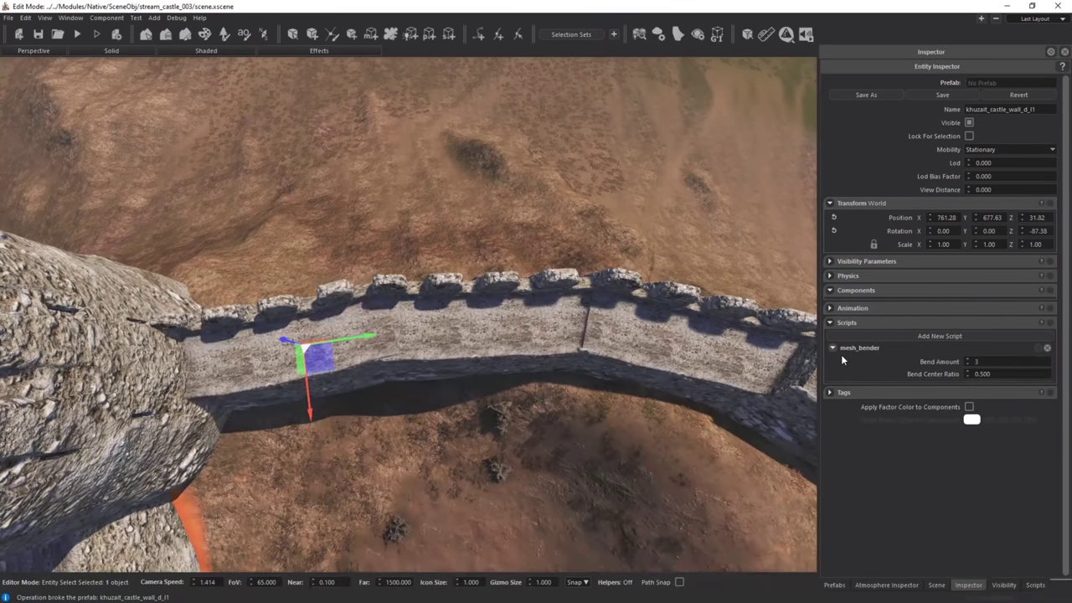
text(0)
key(Return)
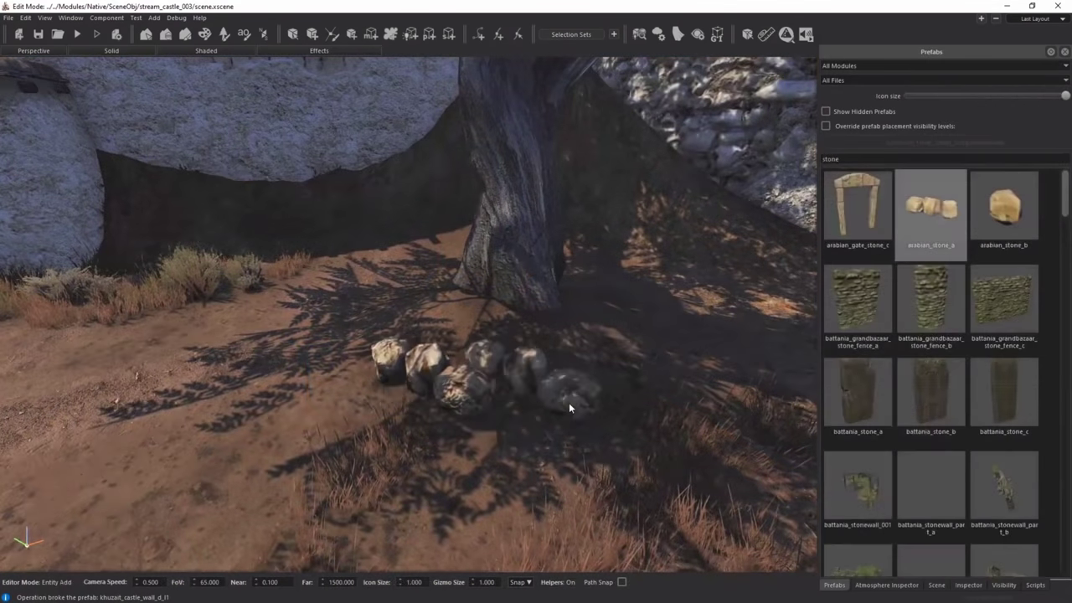
Continue the stone ring around the tree base with another arabian_stone_a row and pick the tree_root_a_acacia prefab
scroll(586, 392, up, 5)
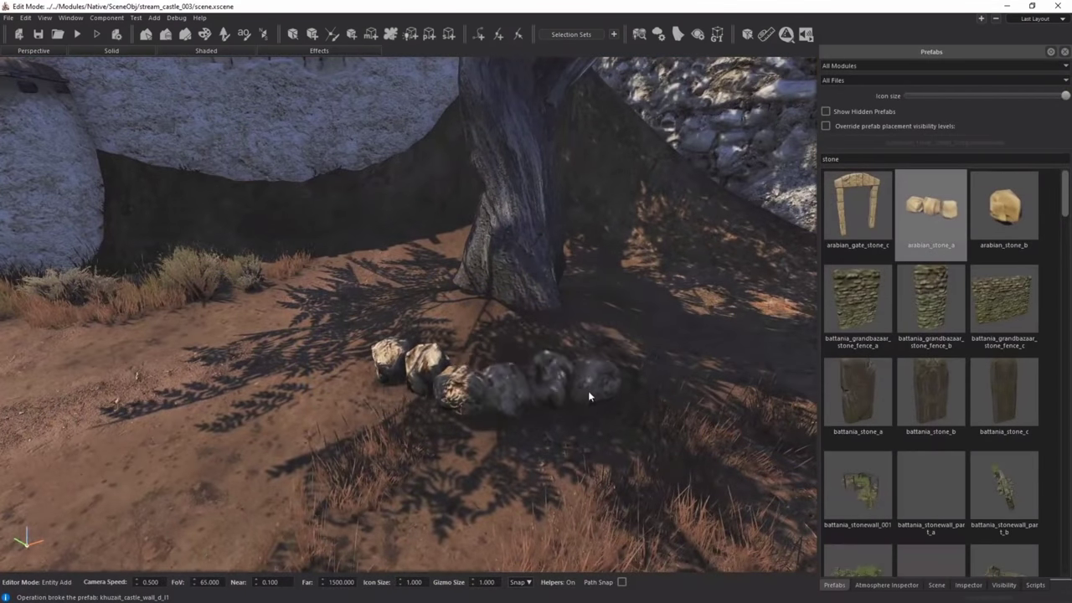
click(592, 387)
scroll(687, 339, up, 4)
middle_drag(687, 342, 603, 369)
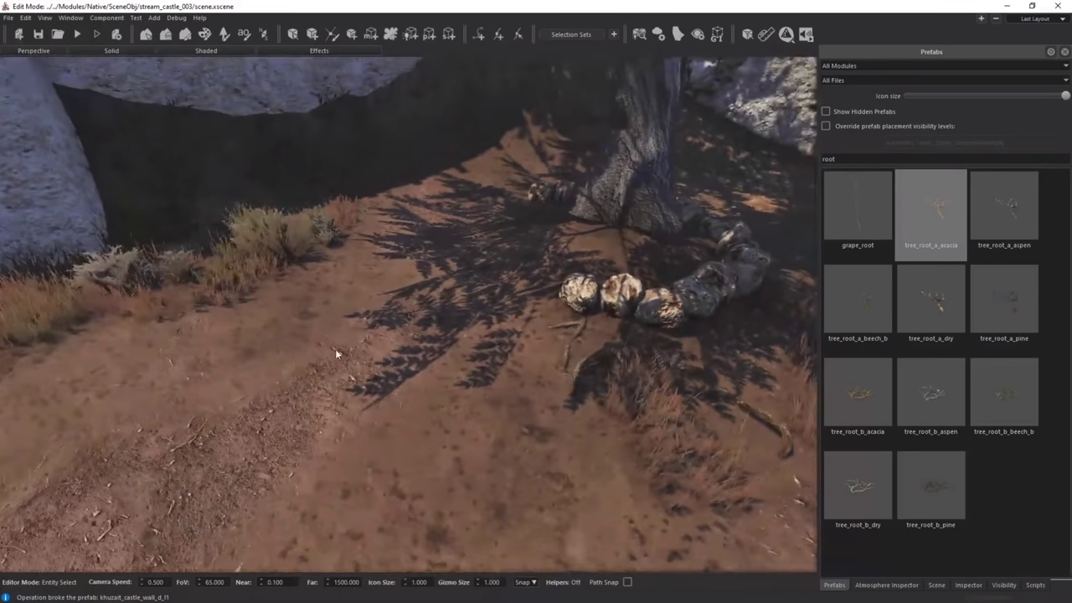
click(934, 226)
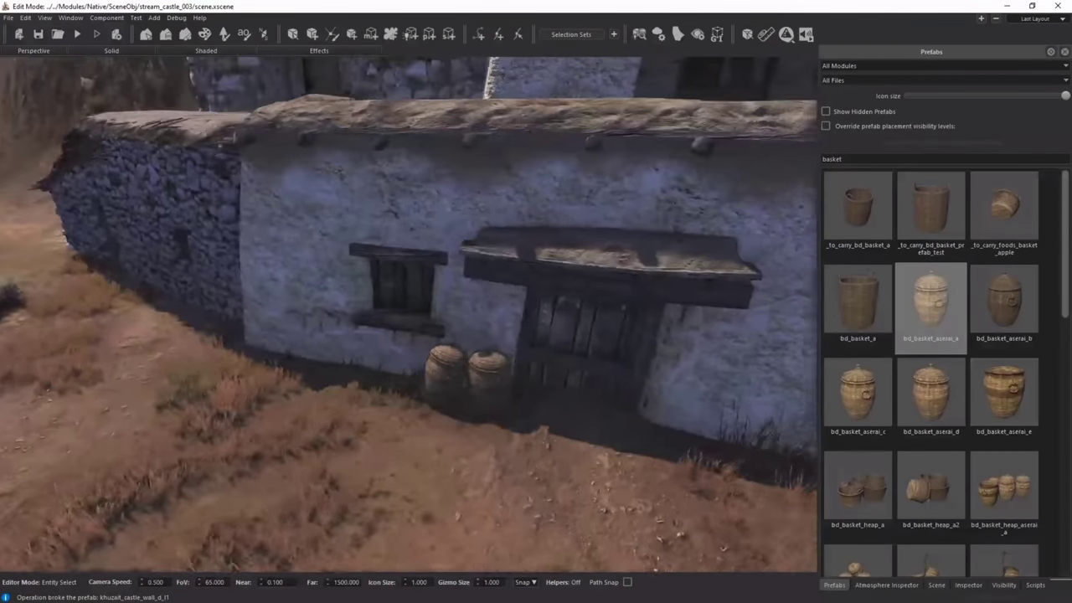
Place a bd_basket_aserai_e basket tipped on its side in front of the two lidded baskets by the house door
key(d)
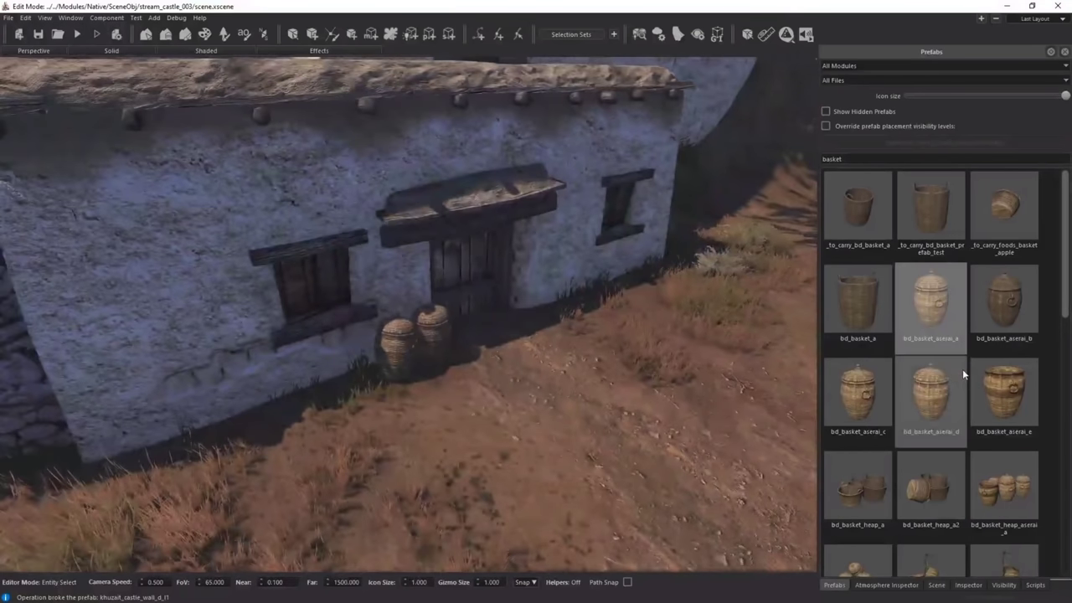
click(976, 372)
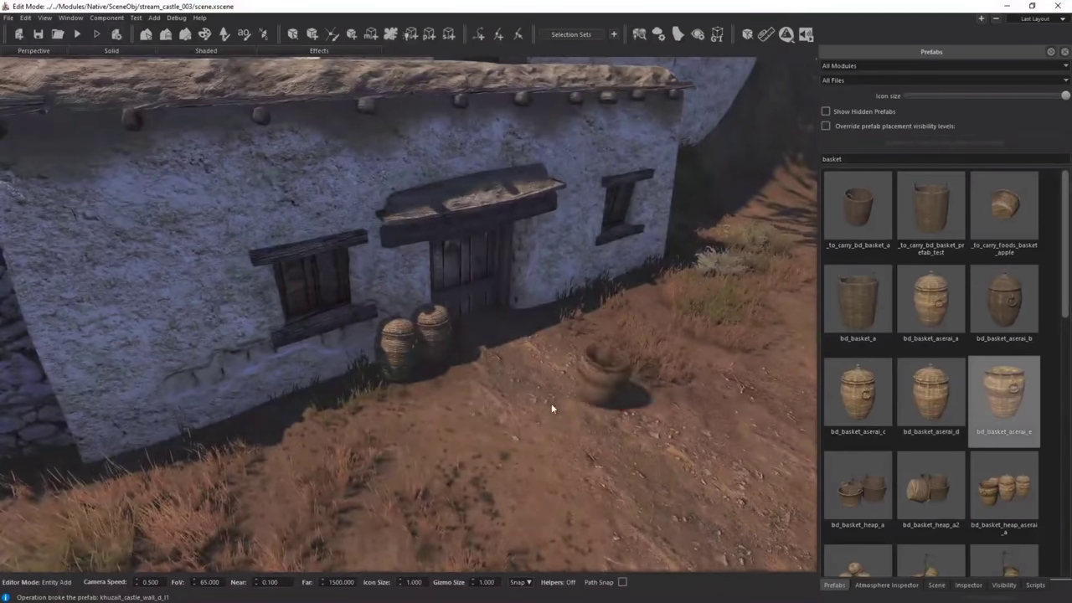
key(w)
key(x)
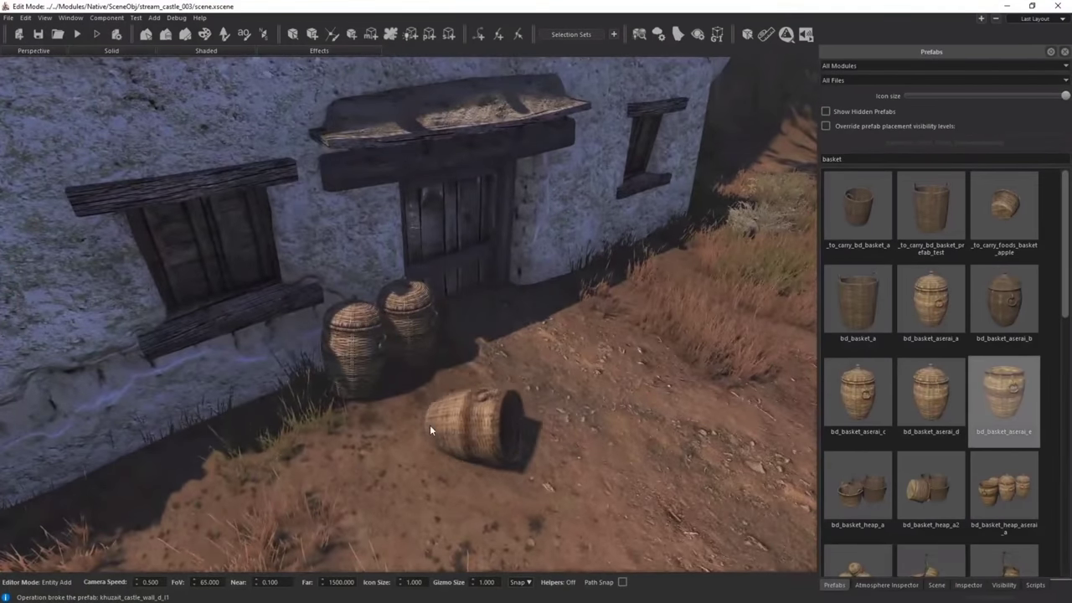
key(t)
click(435, 430)
key(d)
key(Escape)
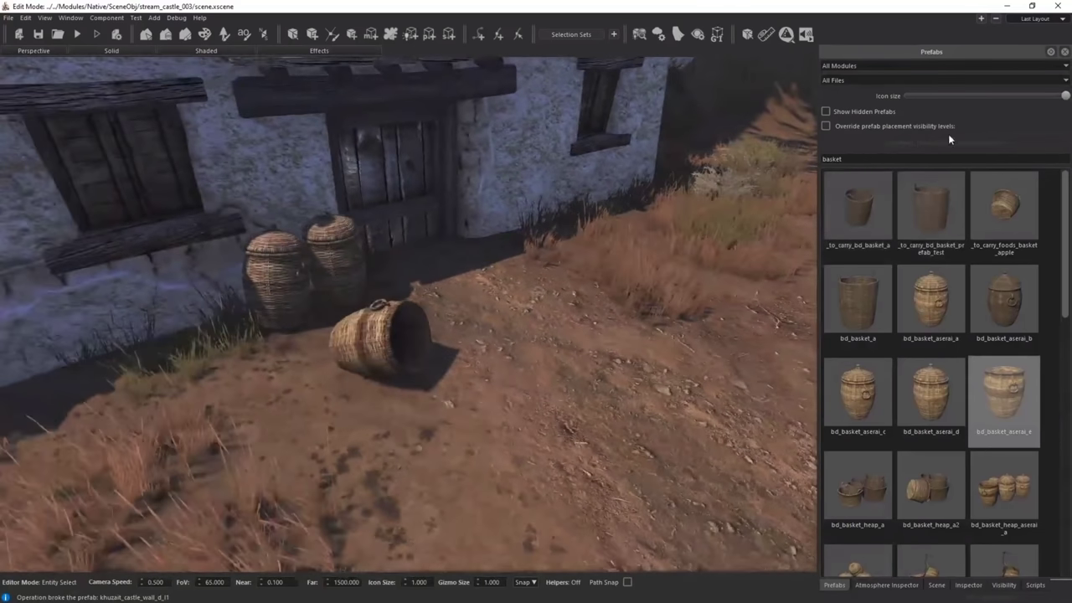
Find the cabbage prefabs with "cabb" and place market_cabbagePile3 as if spilling out of the tipped basket
text(cas)
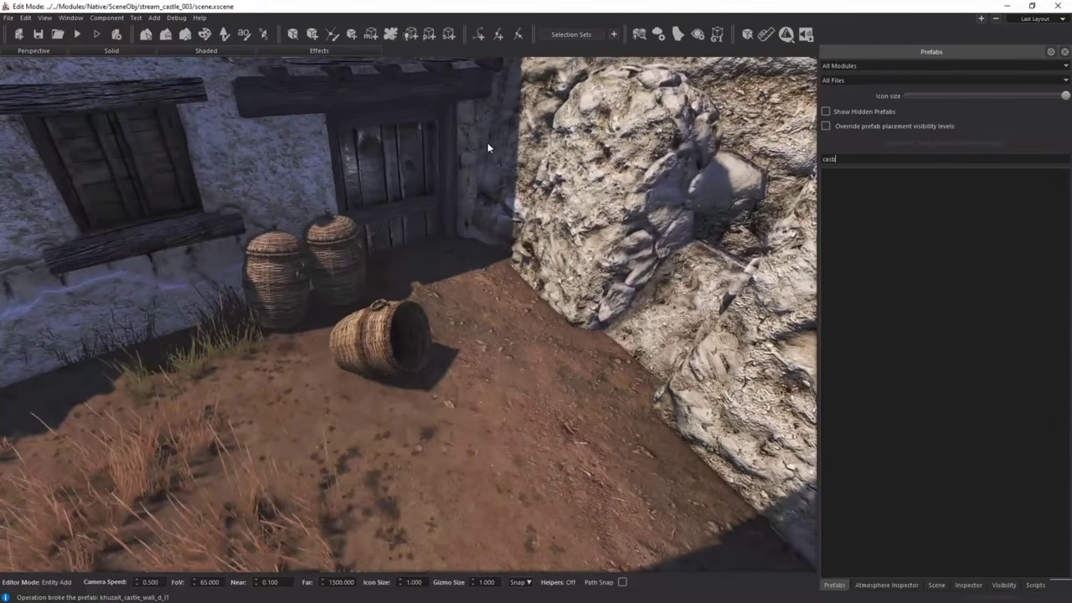
text(b)
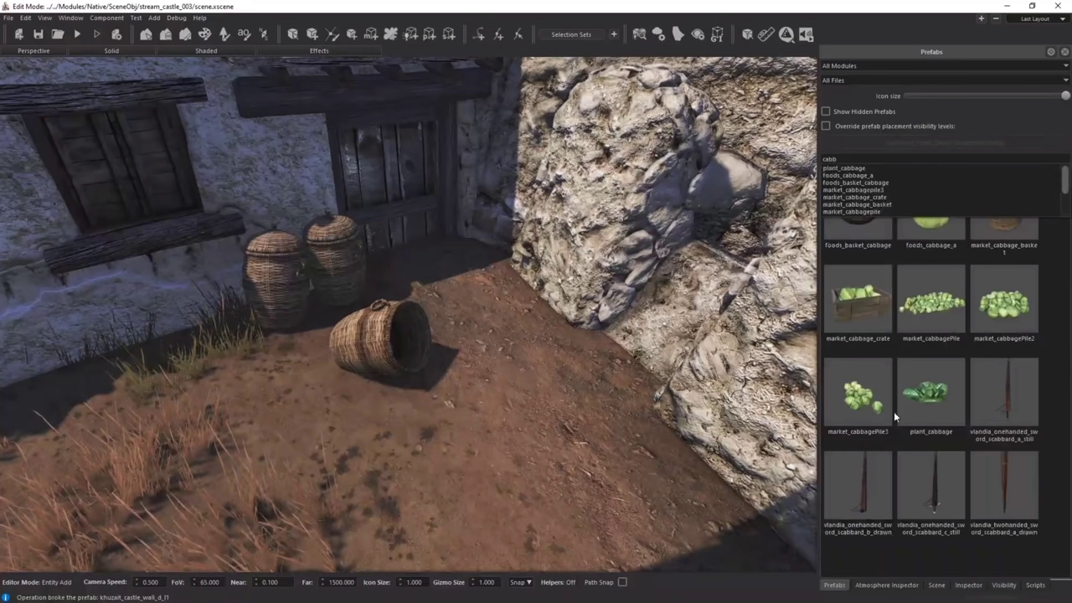
click(860, 400)
click(501, 415)
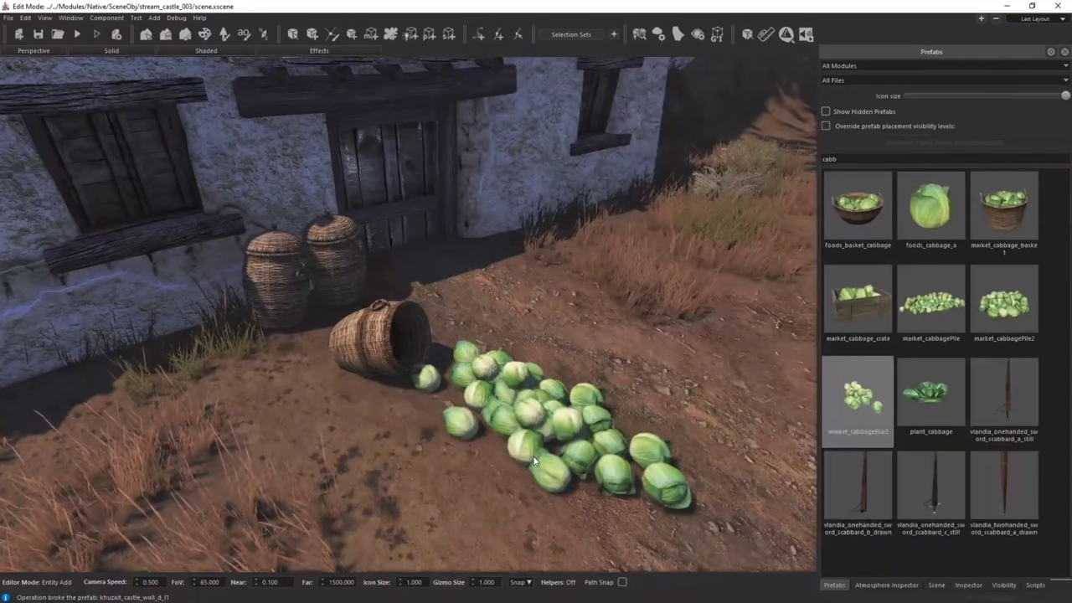
key(Escape)
Search the prefab library for "emp"
key(d)
right_drag(522, 449, 381, 404)
key(s)
key(w)
key(s)
text(emp)
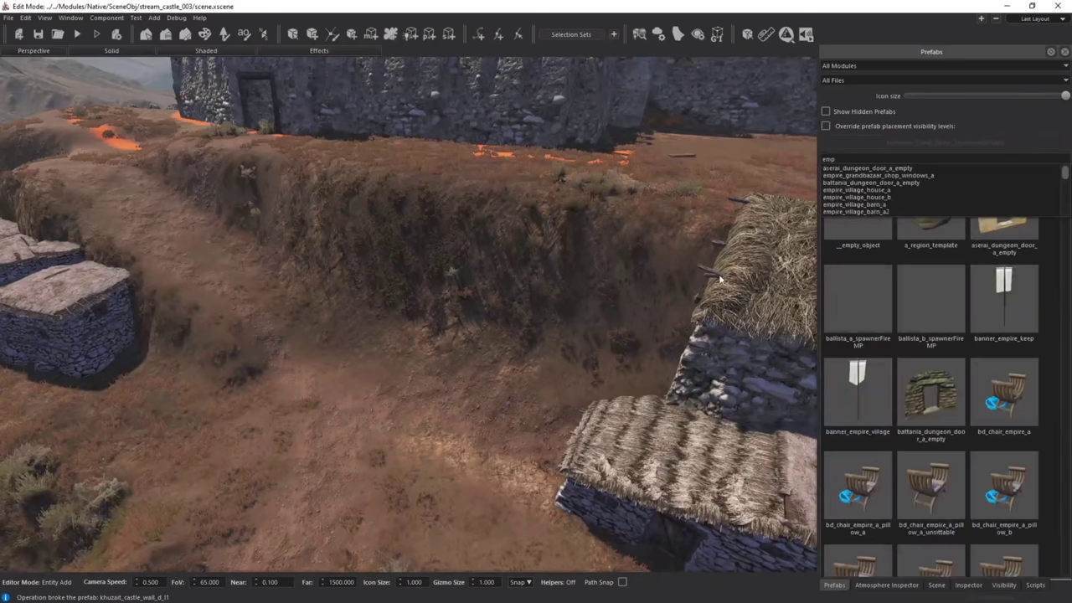
click(935, 284)
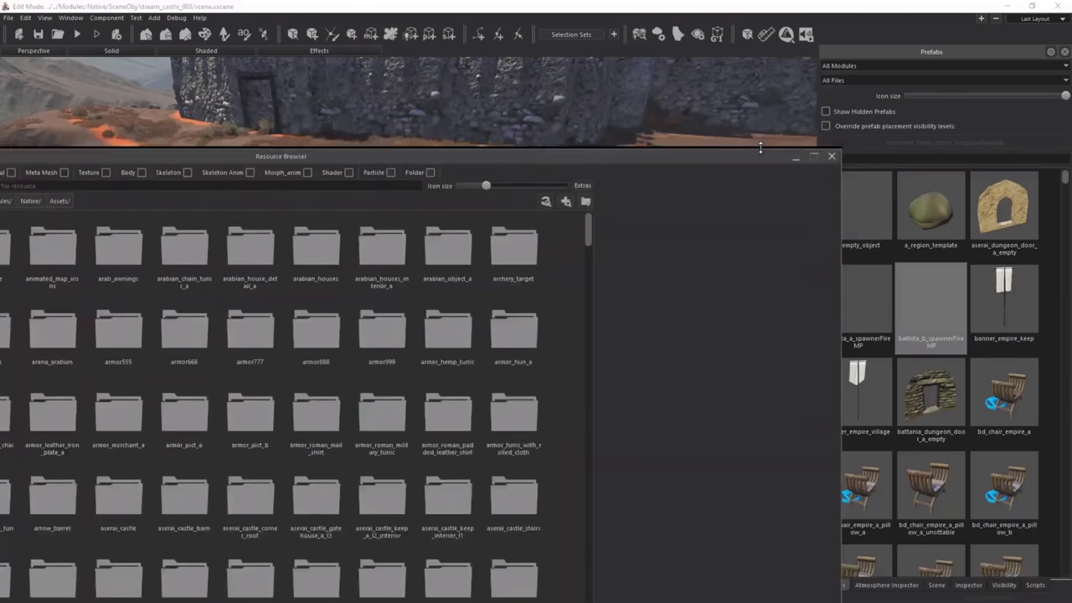
drag(600, 149, 860, 67)
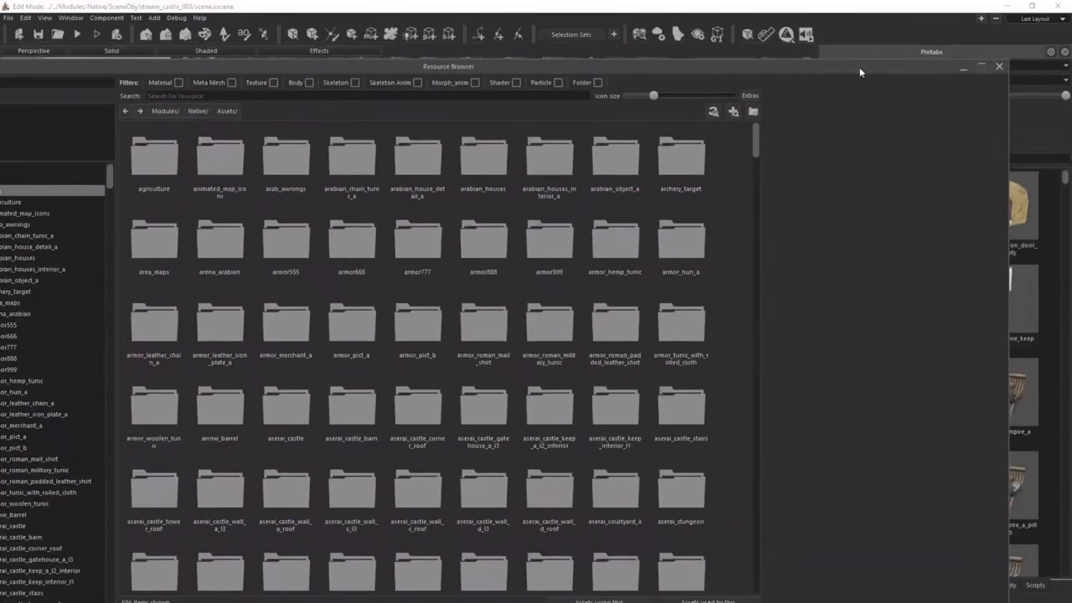
click(999, 65)
Narrow the prefab search to "emp house" and browse the matching buildings
click(878, 157)
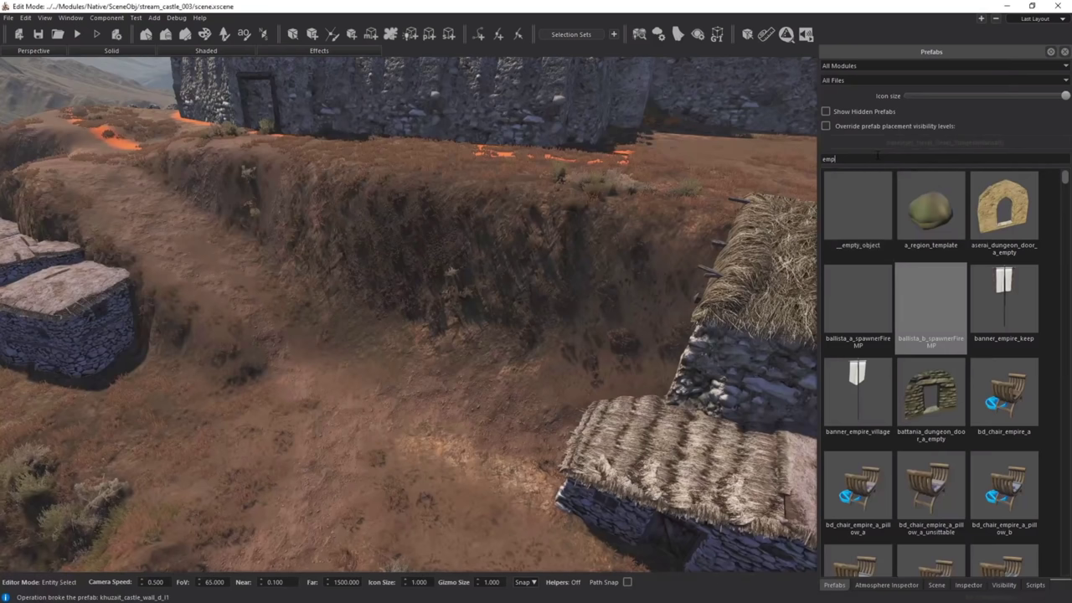
text(house)
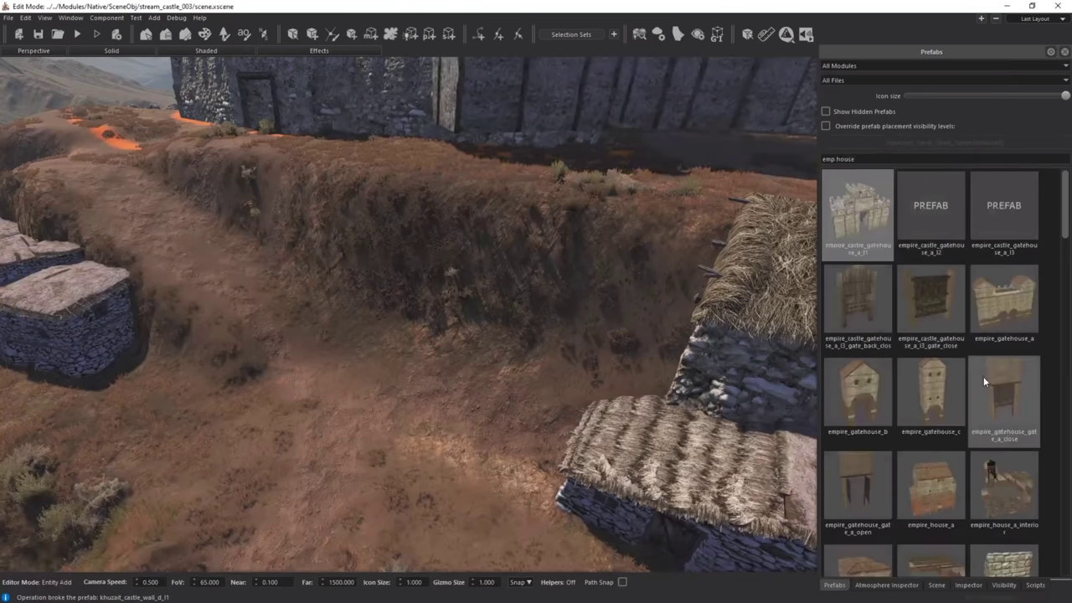
scroll(960, 316, down, 5)
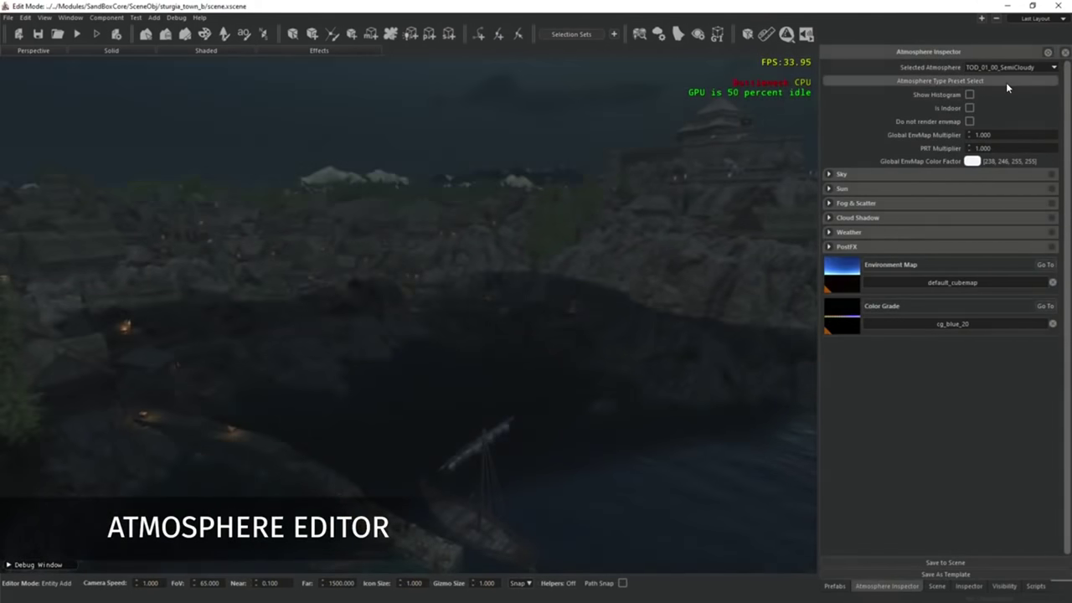
Switch the town scene's atmosphere to TOD_05_00_SemiCloudy
click(1007, 64)
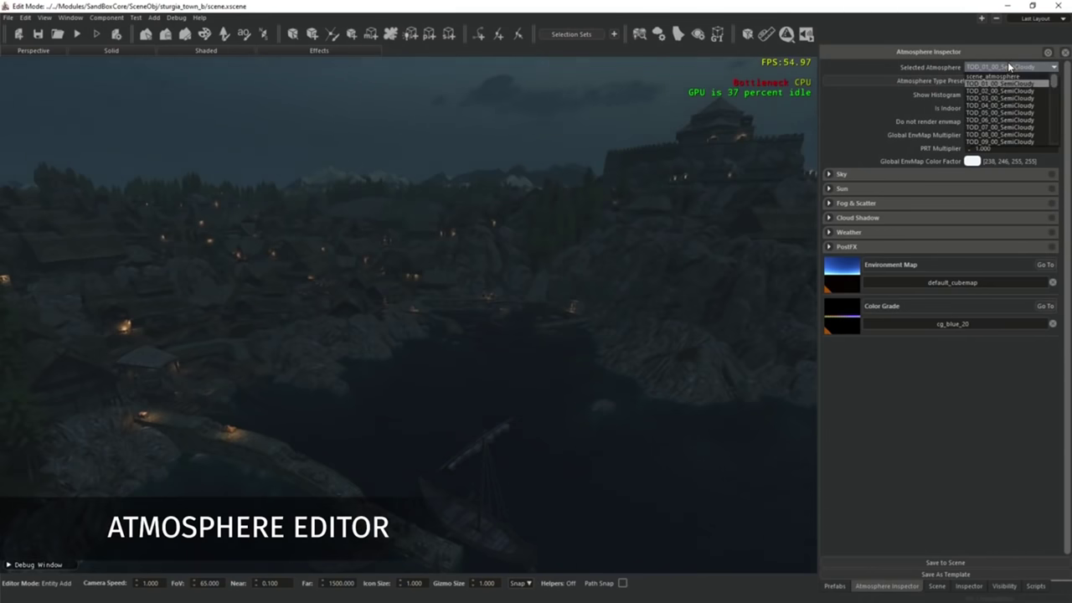
click(993, 113)
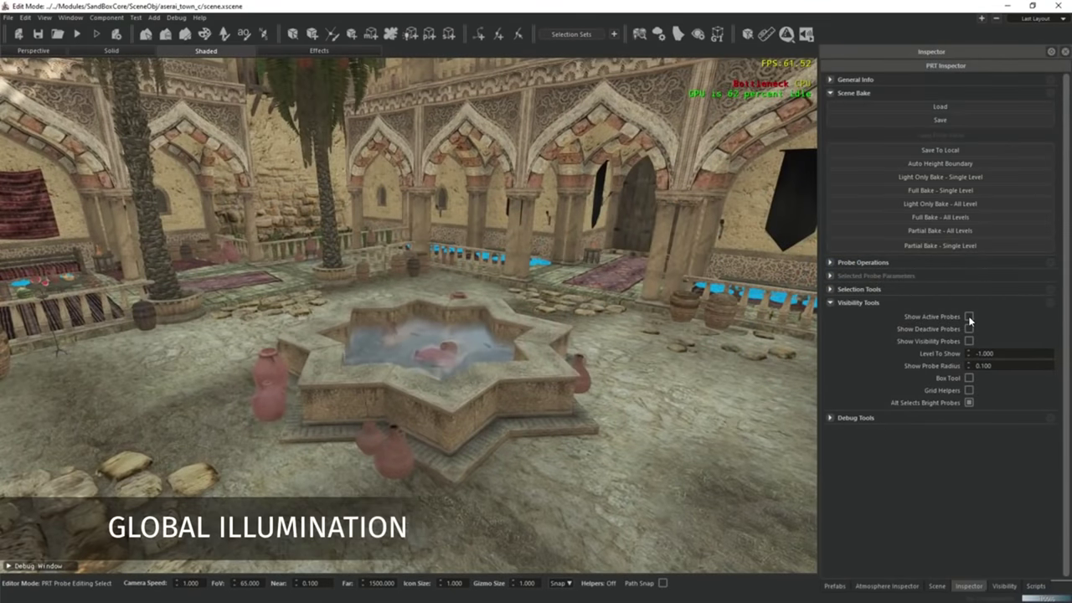
Show the active global illumination probes in the fountain courtyard and hide them again
click(970, 317)
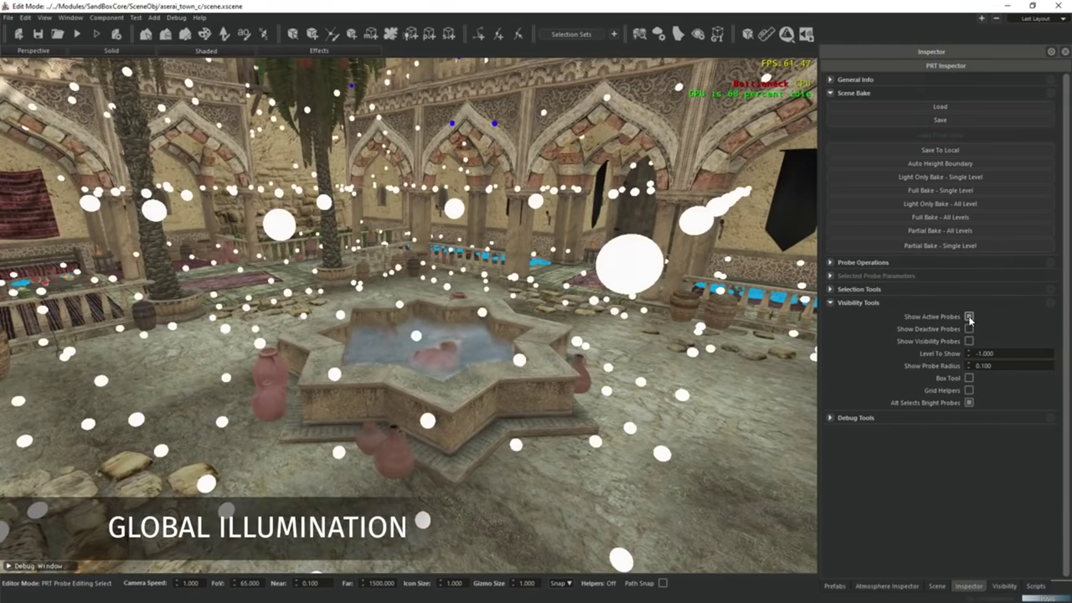
click(969, 318)
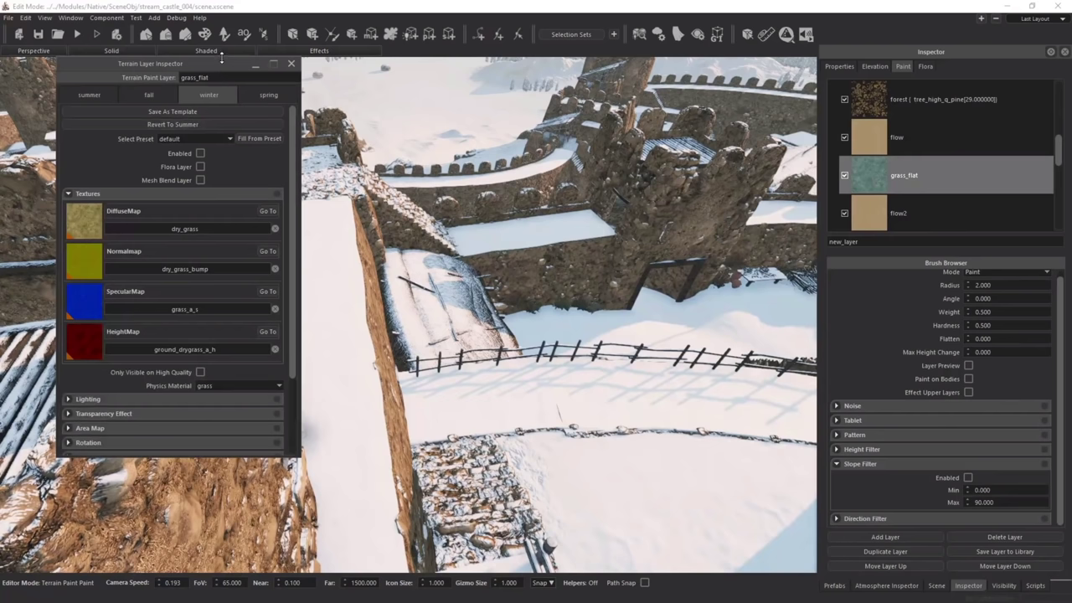
Compare the summer, fall, winter and spring settings of the grass_flat terrain layer
mouse_move(221, 64)
mouse_down()
mouse_move(264, 1)
mouse_move(297, 5)
mouse_move(243, 21)
mouse_move(200, 60)
mouse_up()
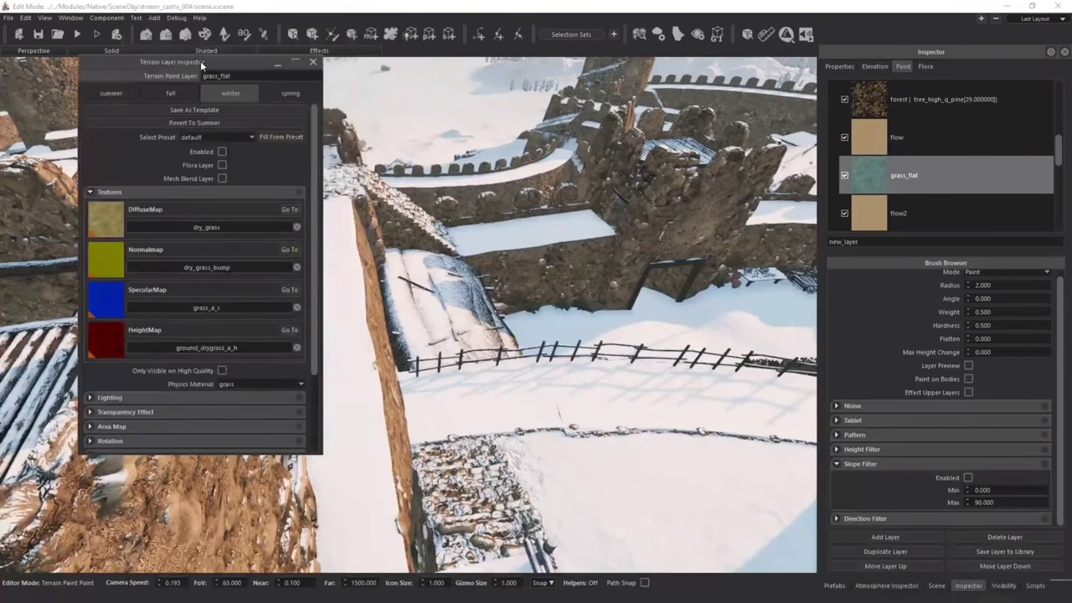
click(117, 93)
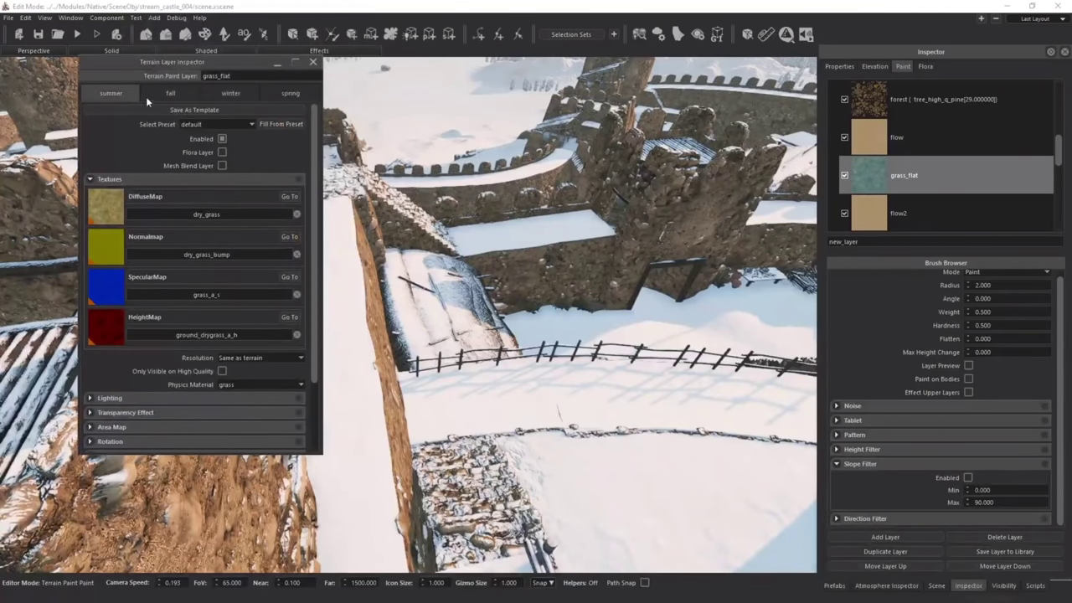
click(166, 94)
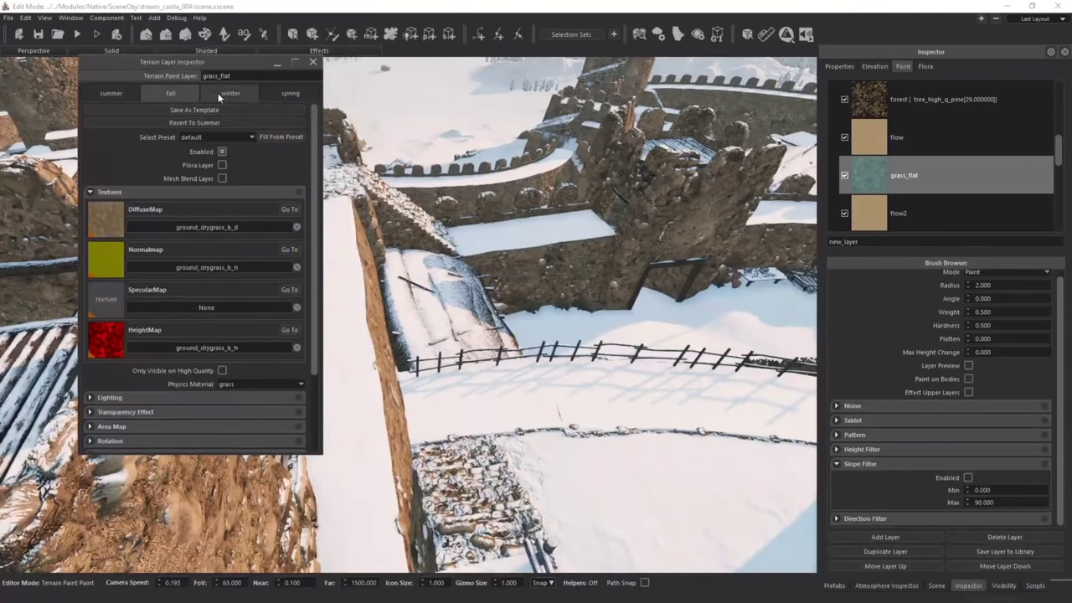
click(218, 93)
click(280, 94)
click(295, 61)
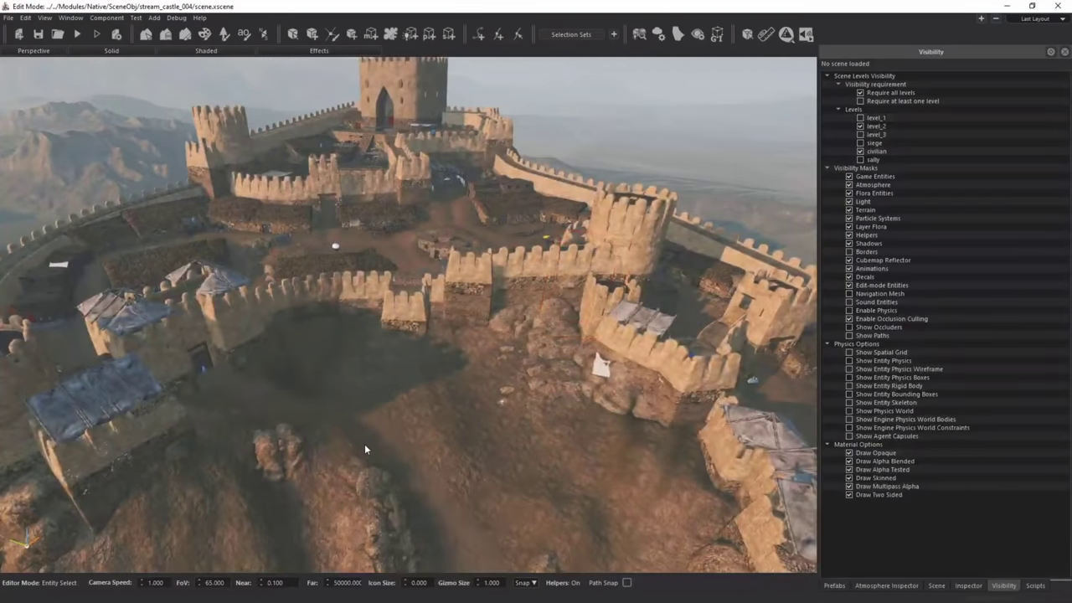
middle_drag(366, 448, 516, 480)
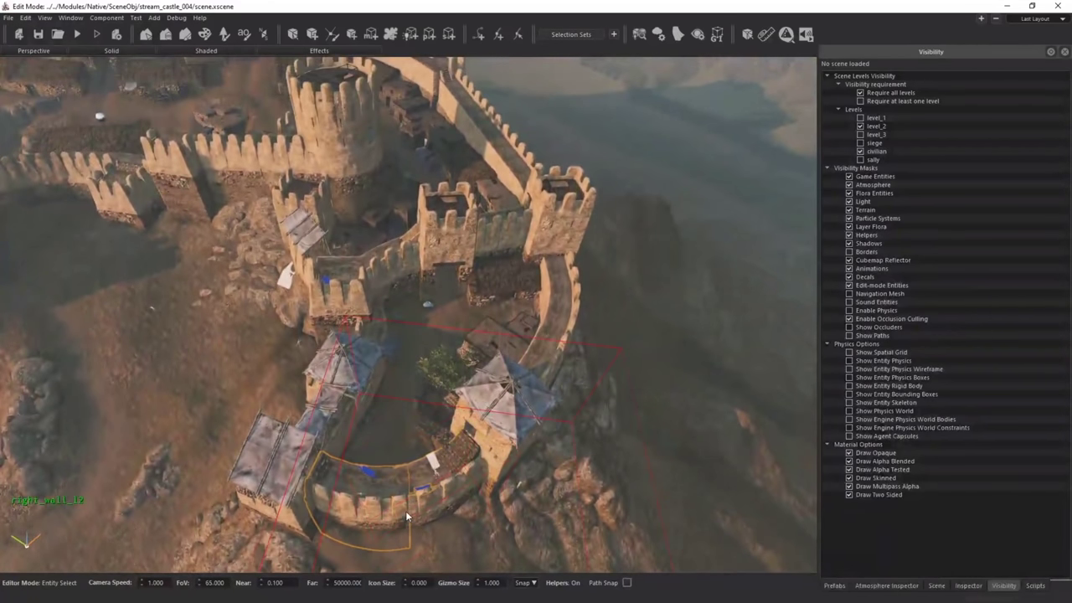
Compare the castle scene's level_2 civilian setup with its level_3 siege setup, including the siege engines on the surrounding slopes
key(a)
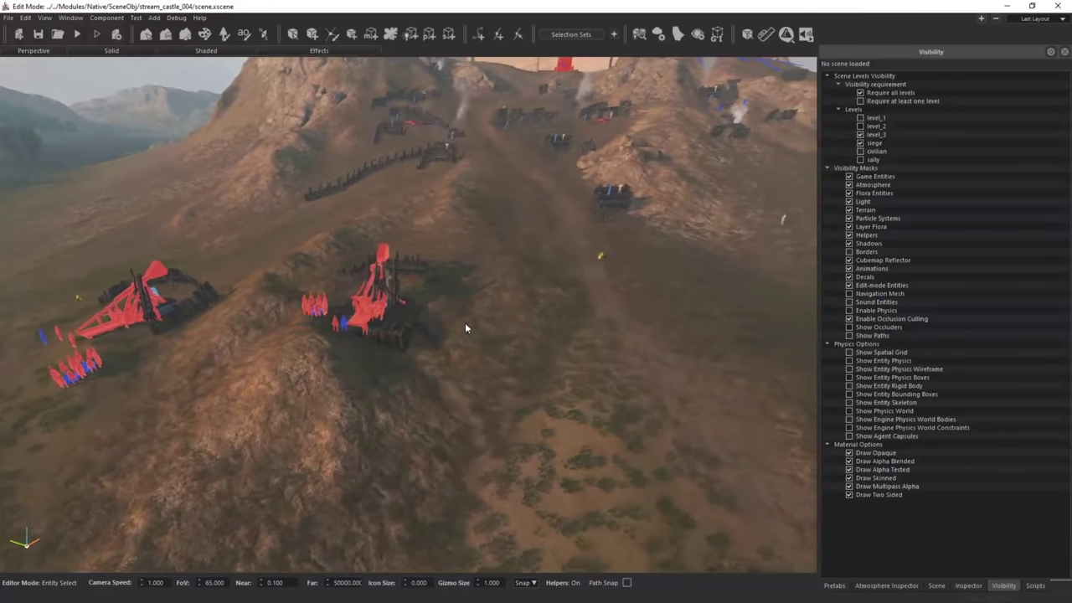
key(d)
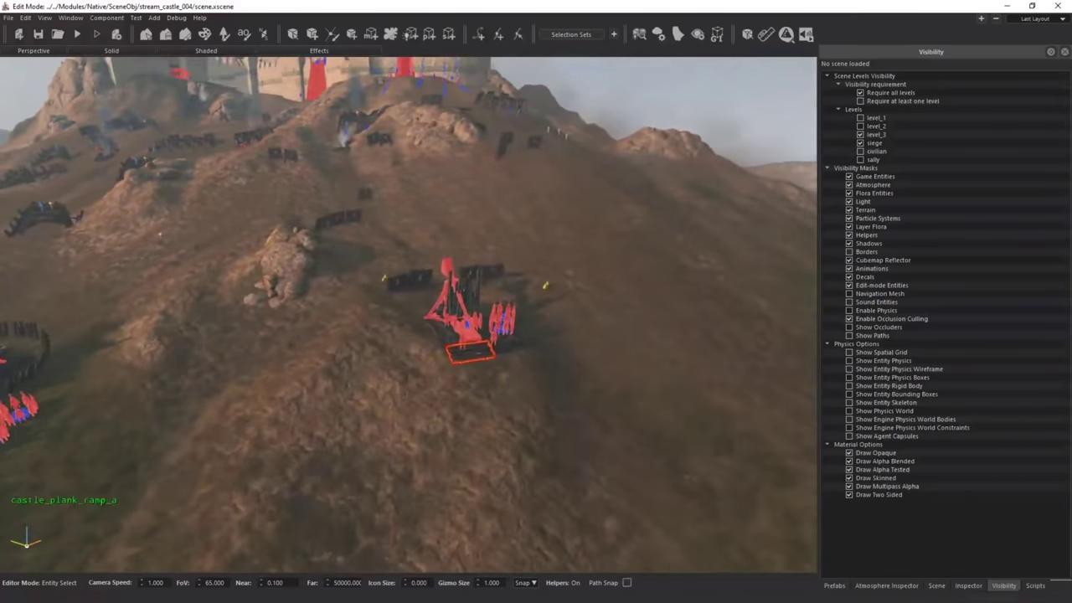
key(w)
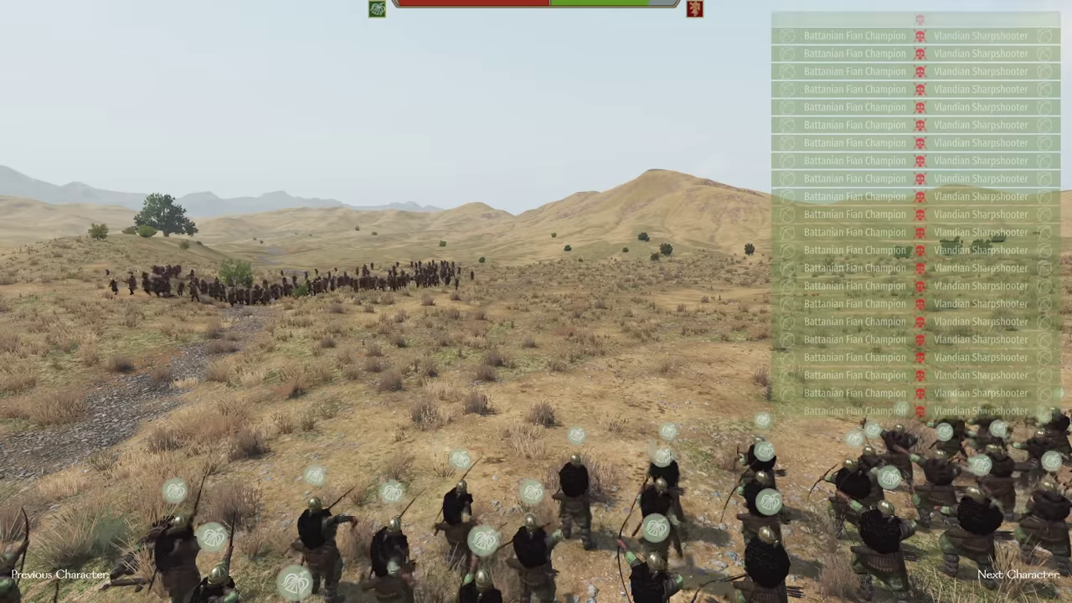
Switch to the game, watch the steppe field battle between the Battanian and Vlandian archers, and close its results
key(w)
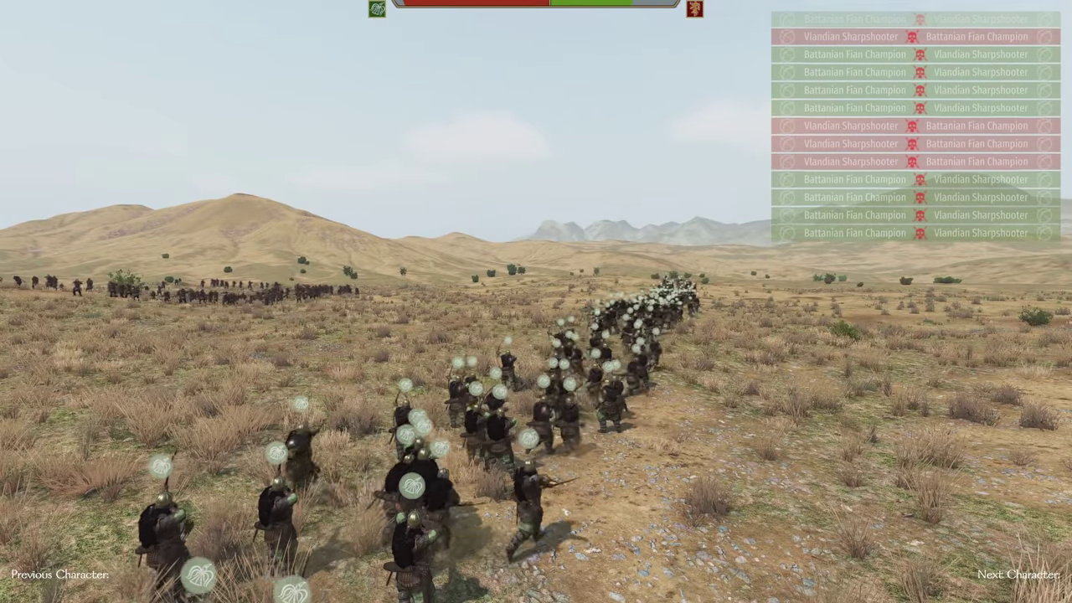
key(])
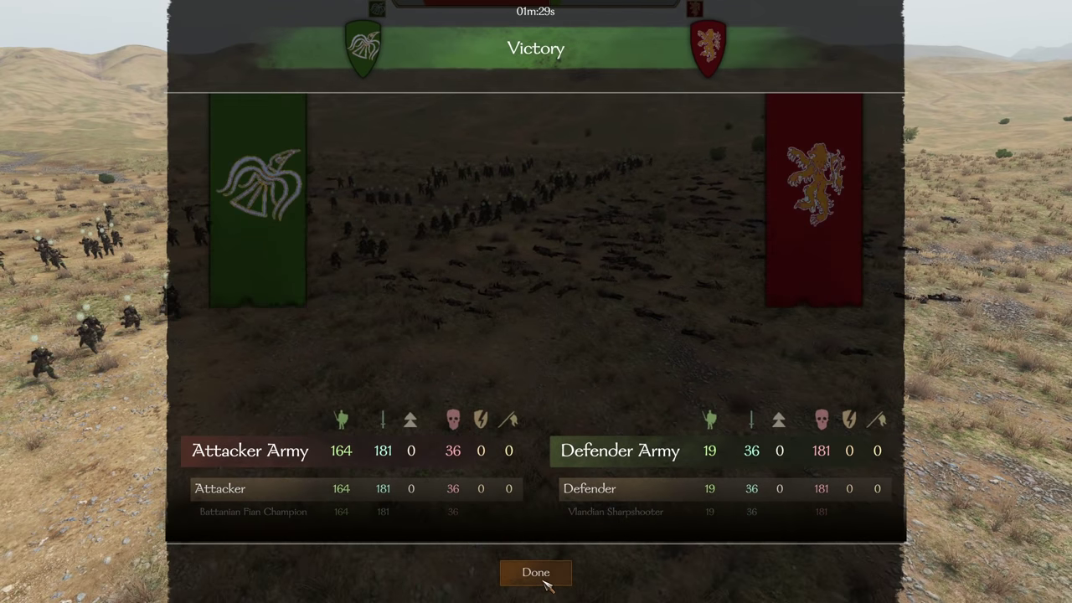
click(540, 574)
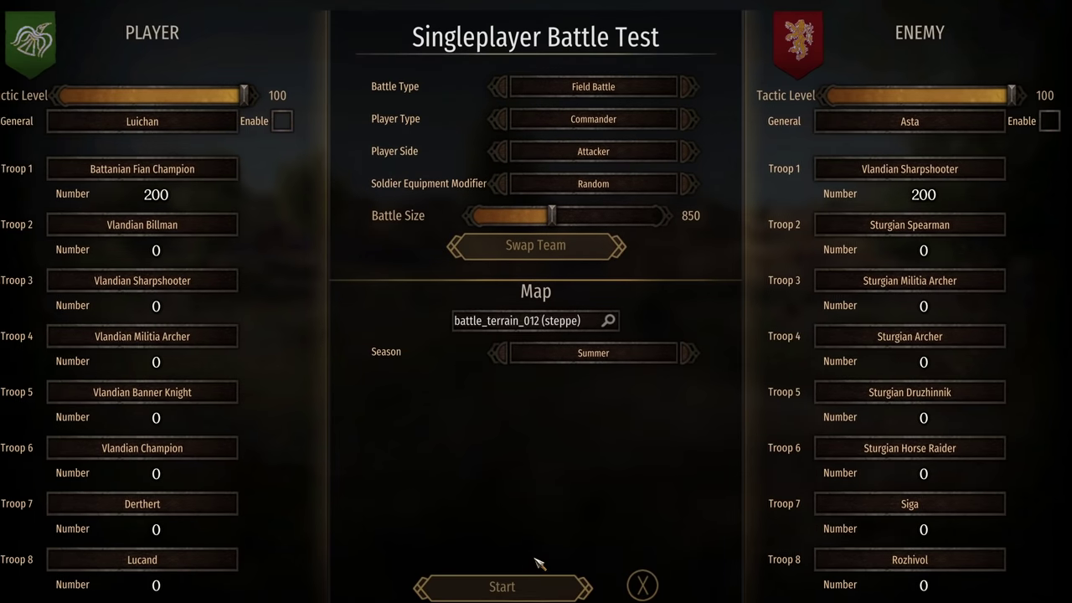